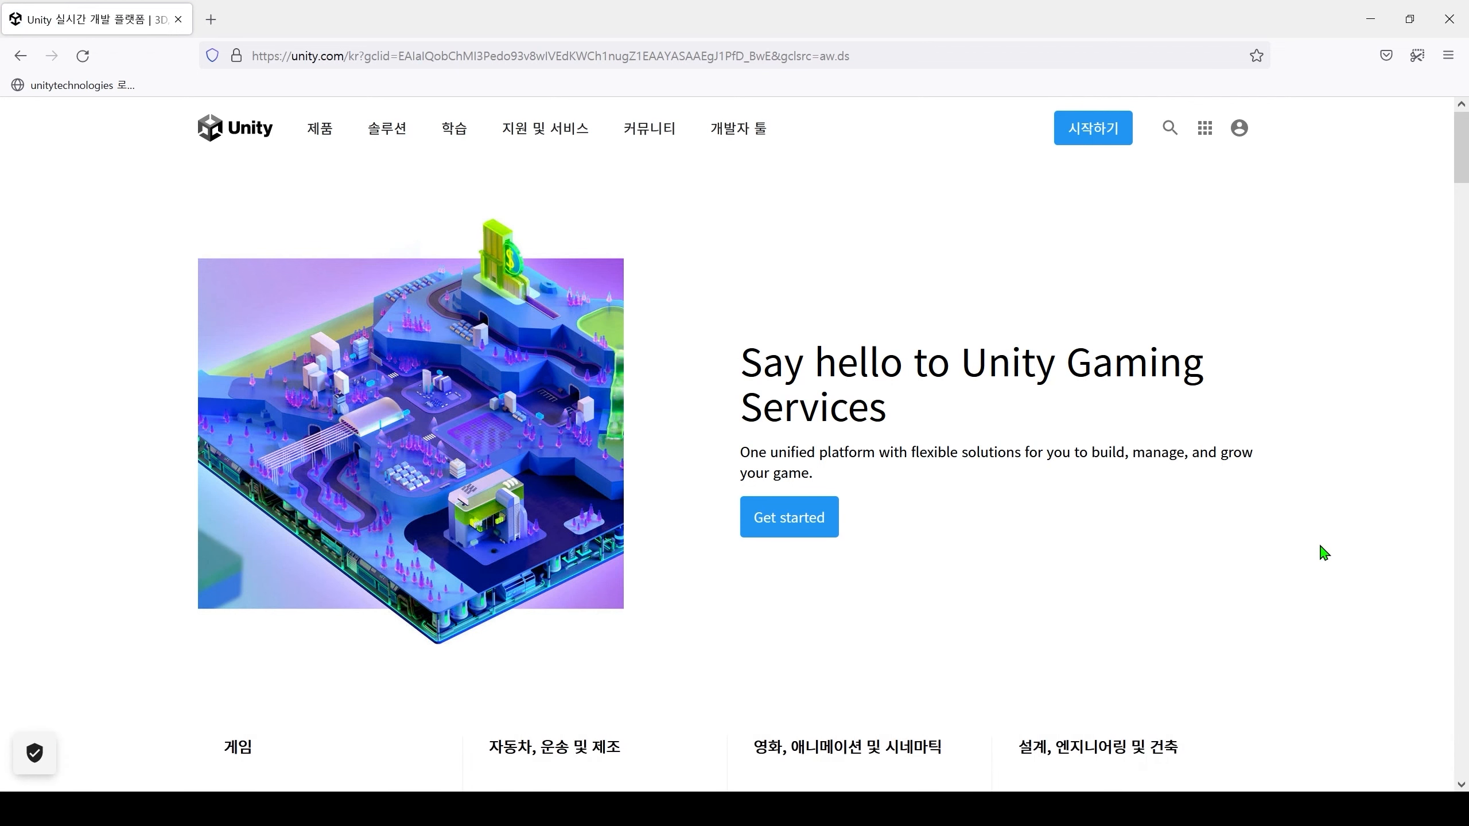
Open the Unity plans and pricing page and compare the annual prices of the Plus and Pro plans
left_click(1110, 130)
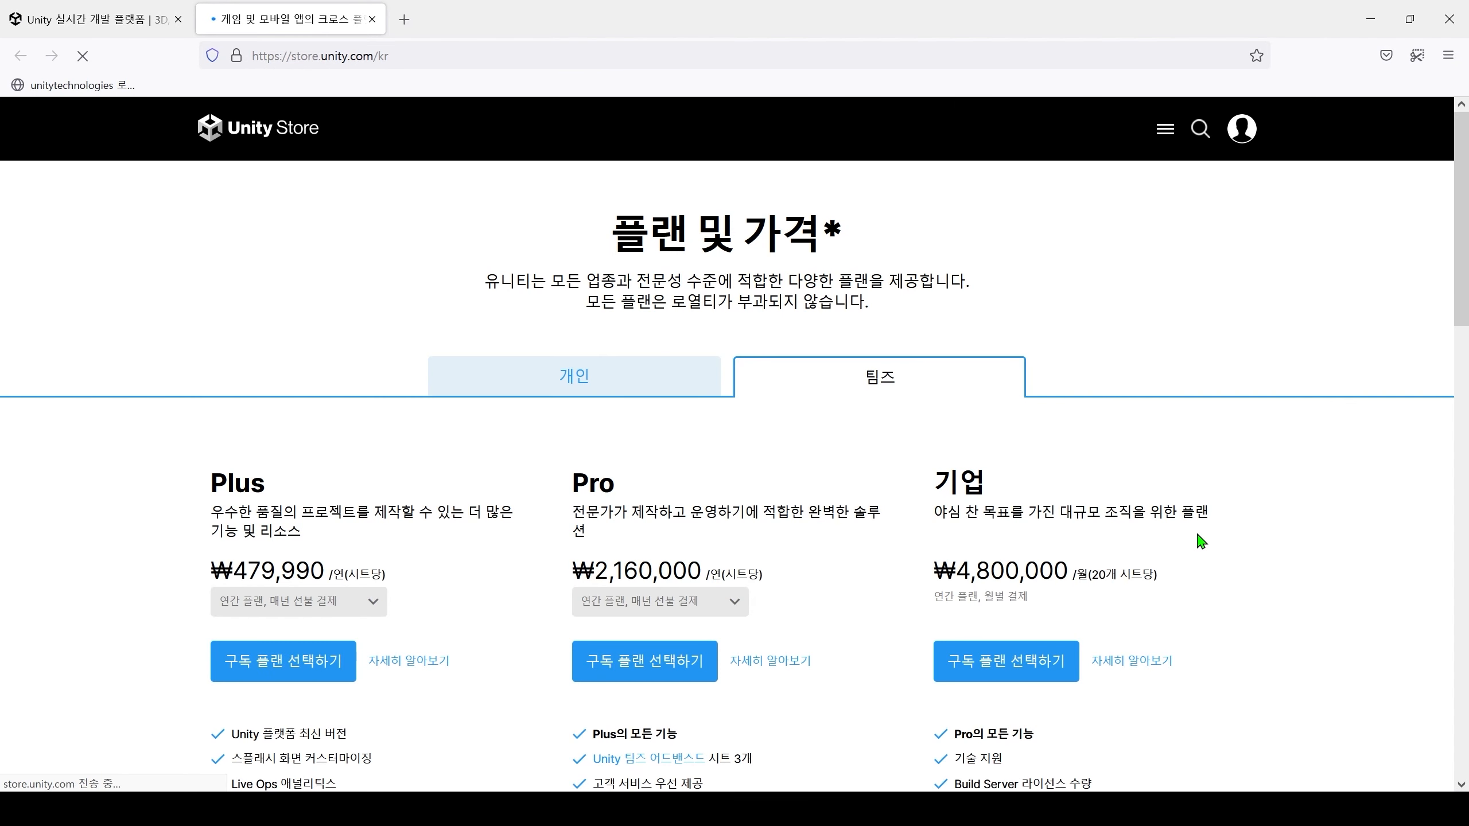
scroll(1200, 542, "down", 2)
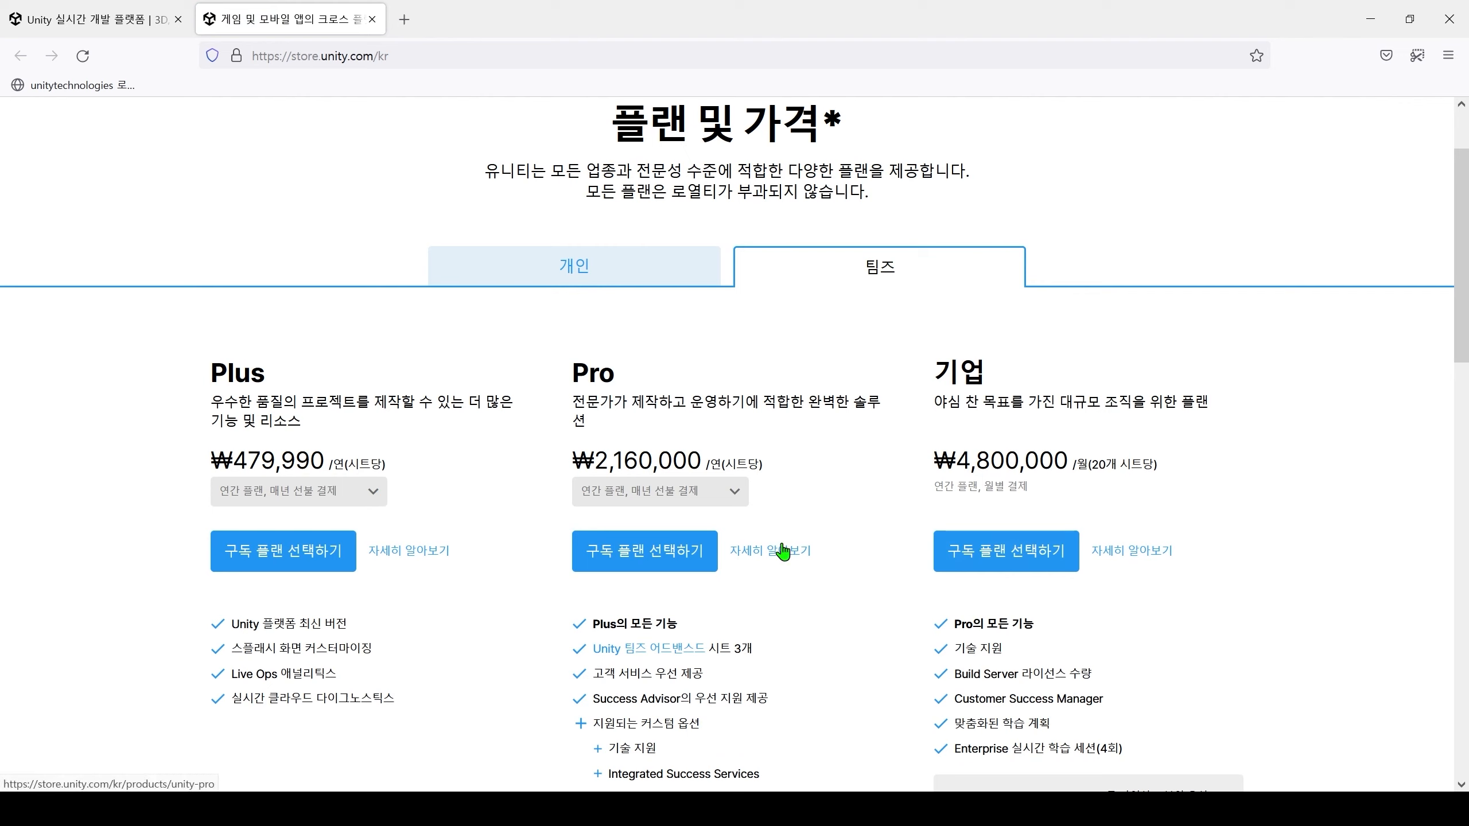
left_click_drag(233, 462, 324, 465)
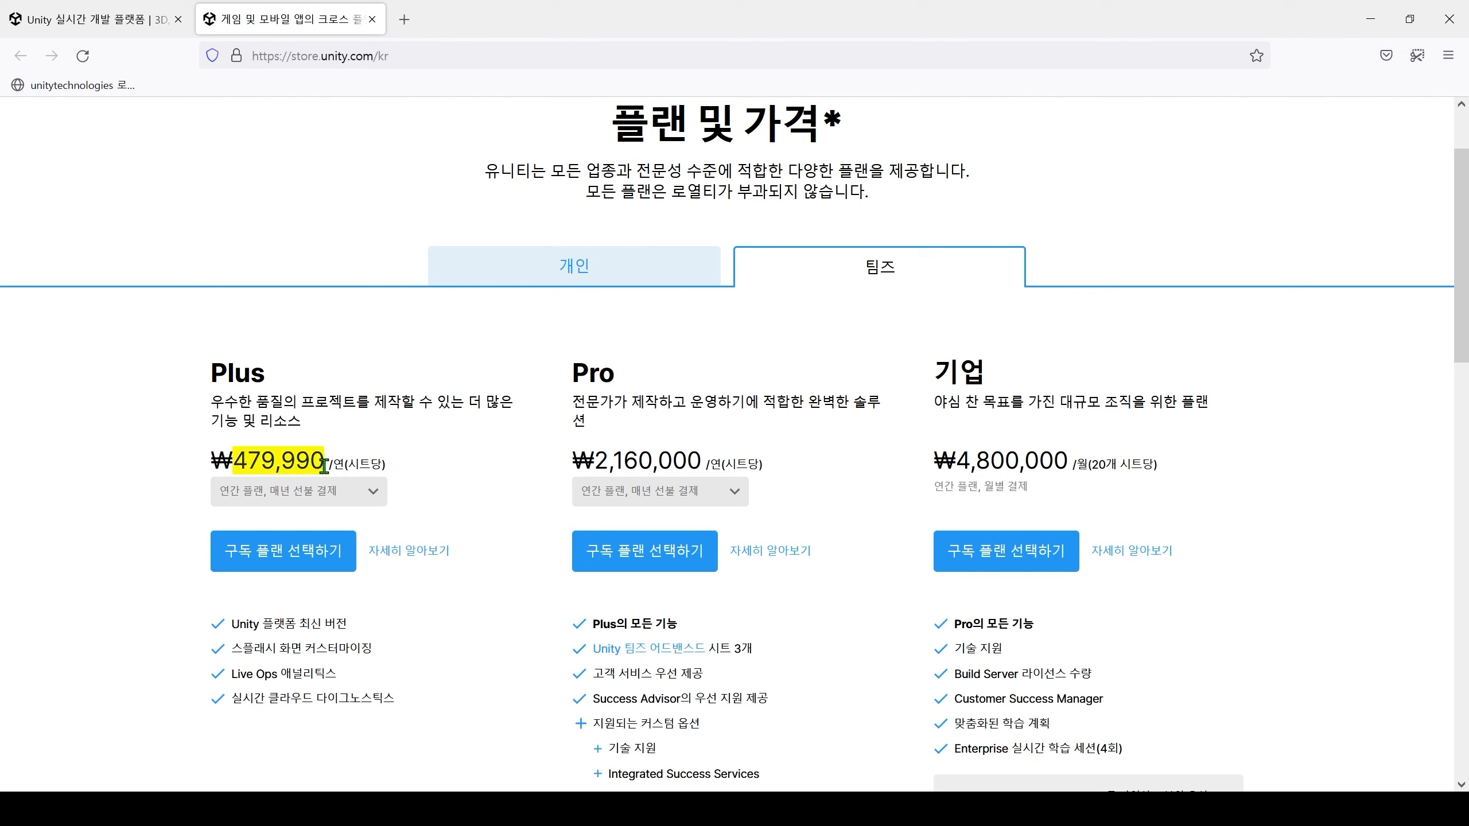
left_click_drag(595, 462, 708, 473)
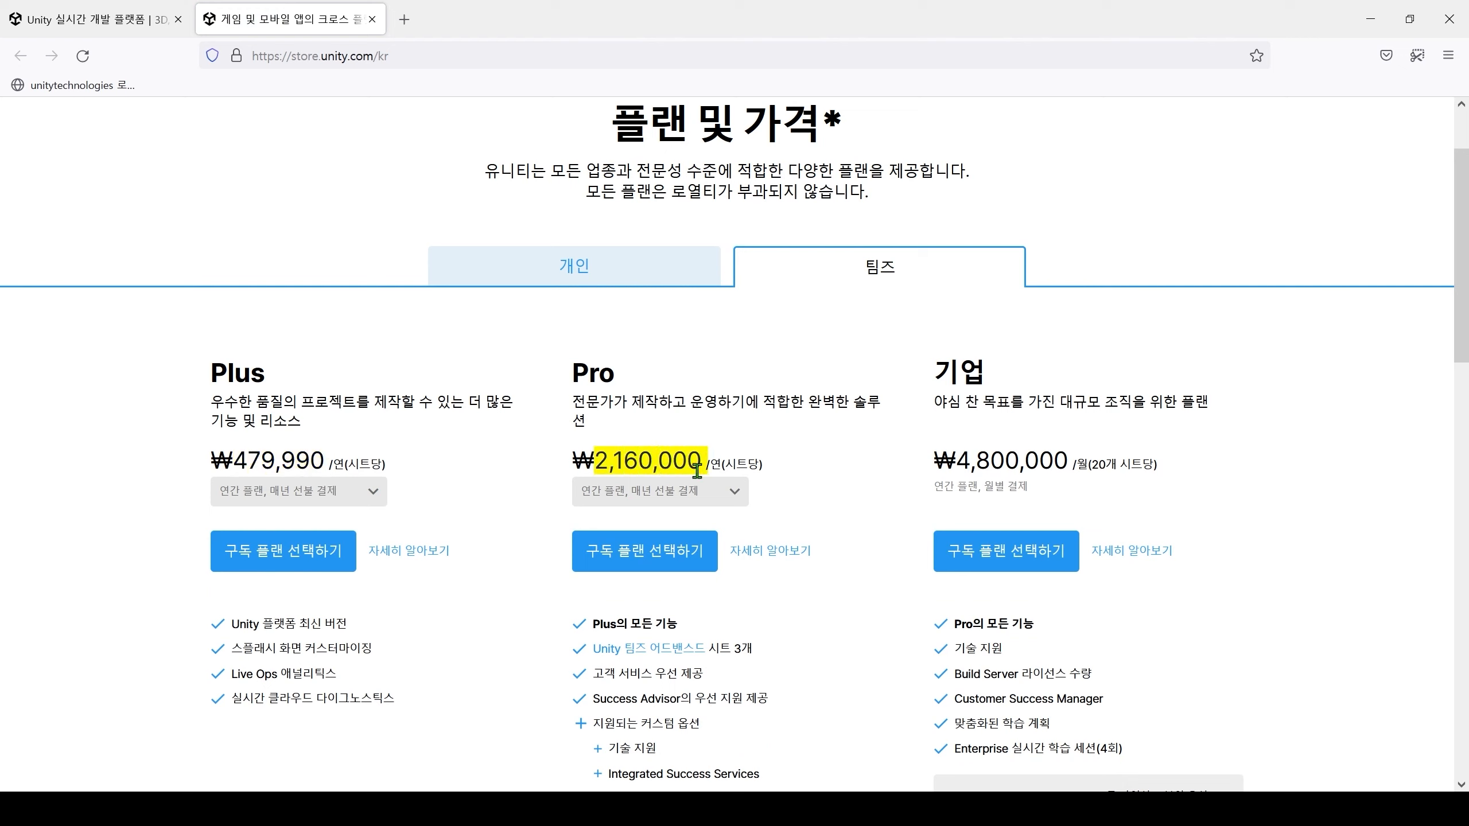
Switch the Plus and Pro plans to the annual plan with monthly billing and check their monthly prices
left_click(359, 492)
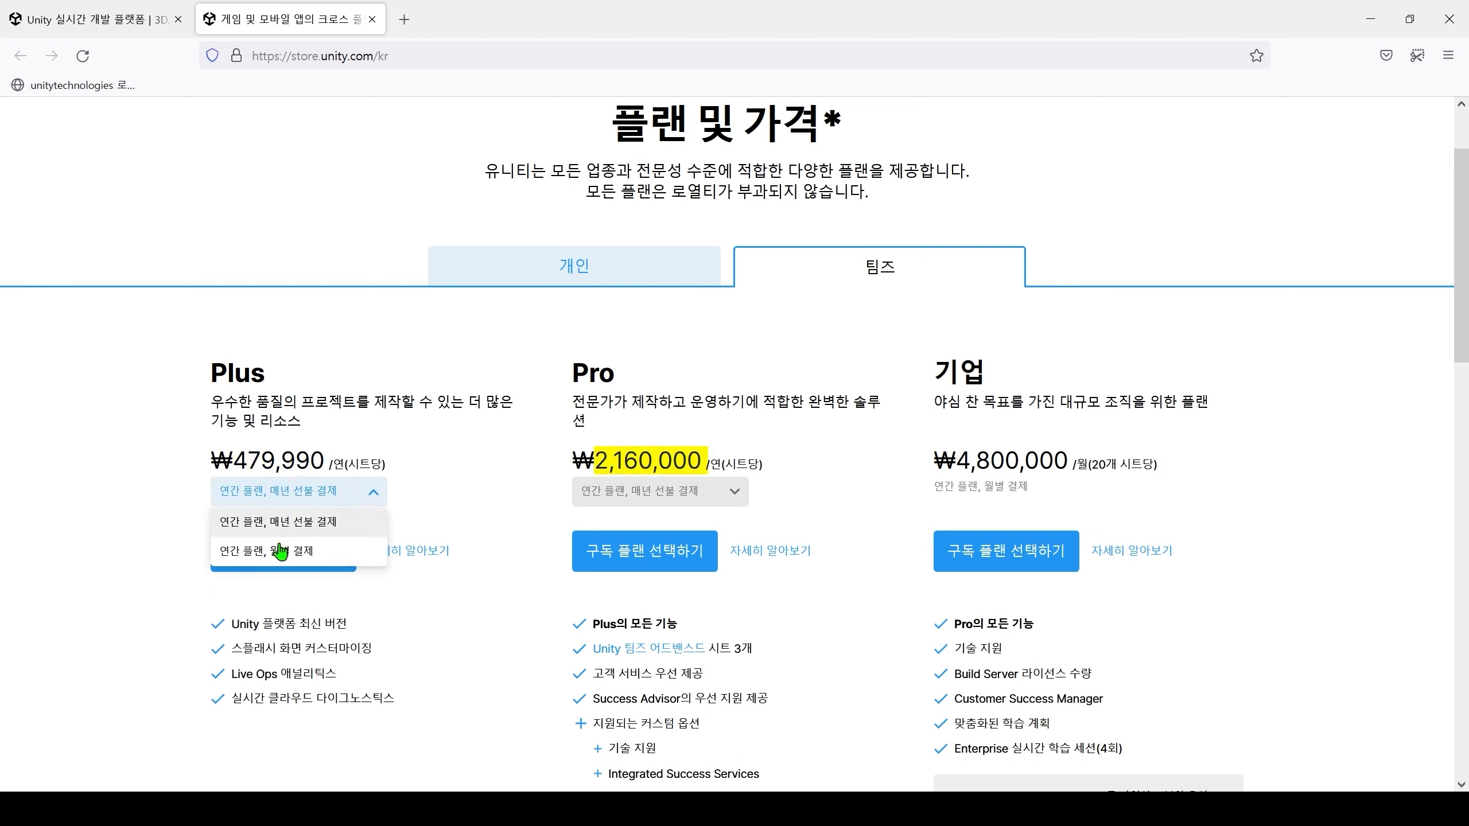
left_click(275, 545)
left_click_drag(233, 462, 320, 475)
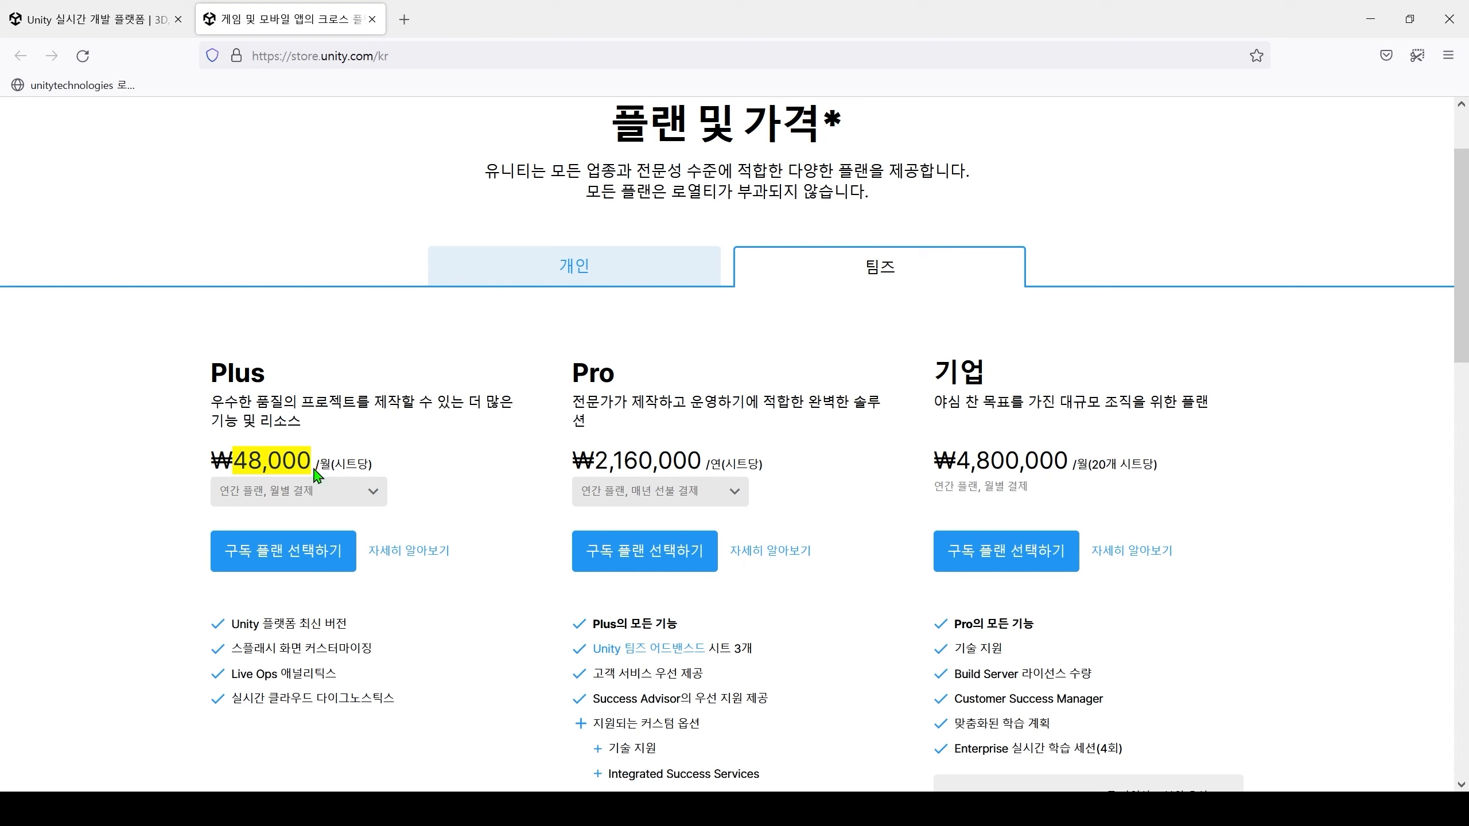
left_click(687, 495)
left_click(649, 557)
left_click_drag(595, 462, 687, 475)
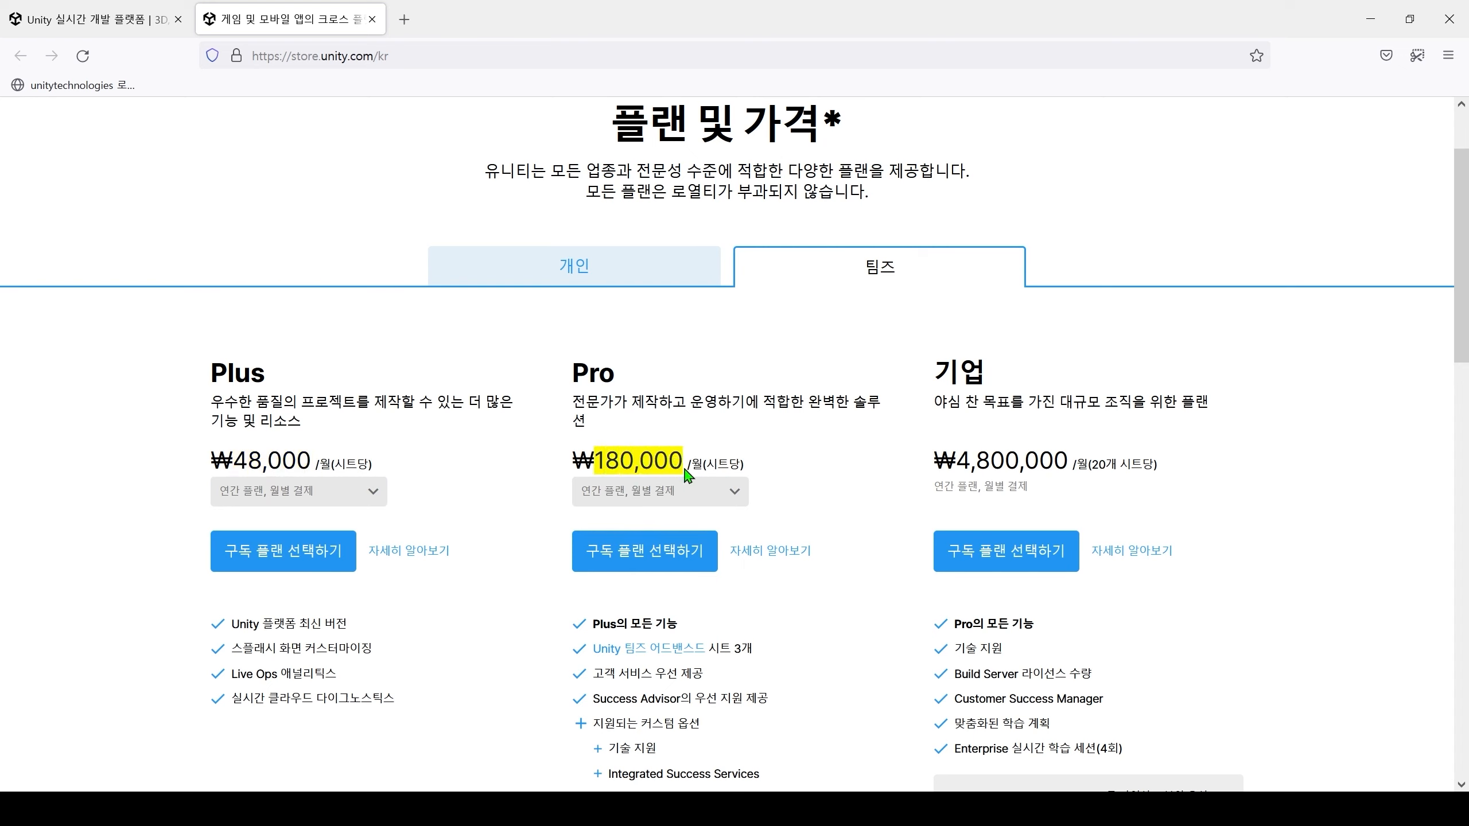
left_click(742, 458)
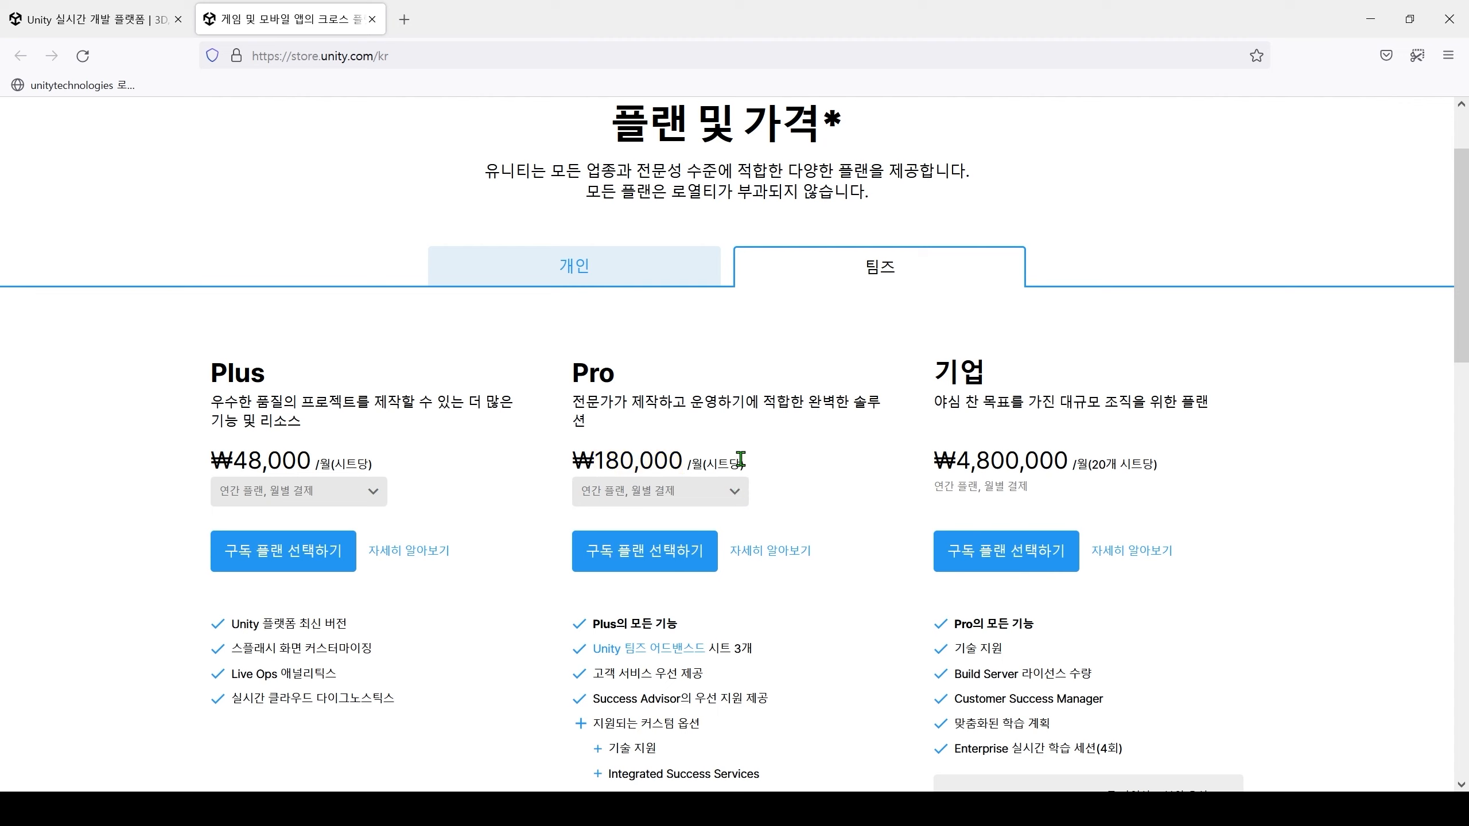
Examine the splash screen customization feature and the rest of the team plans' feature lists
left_click_drag(242, 648, 412, 650)
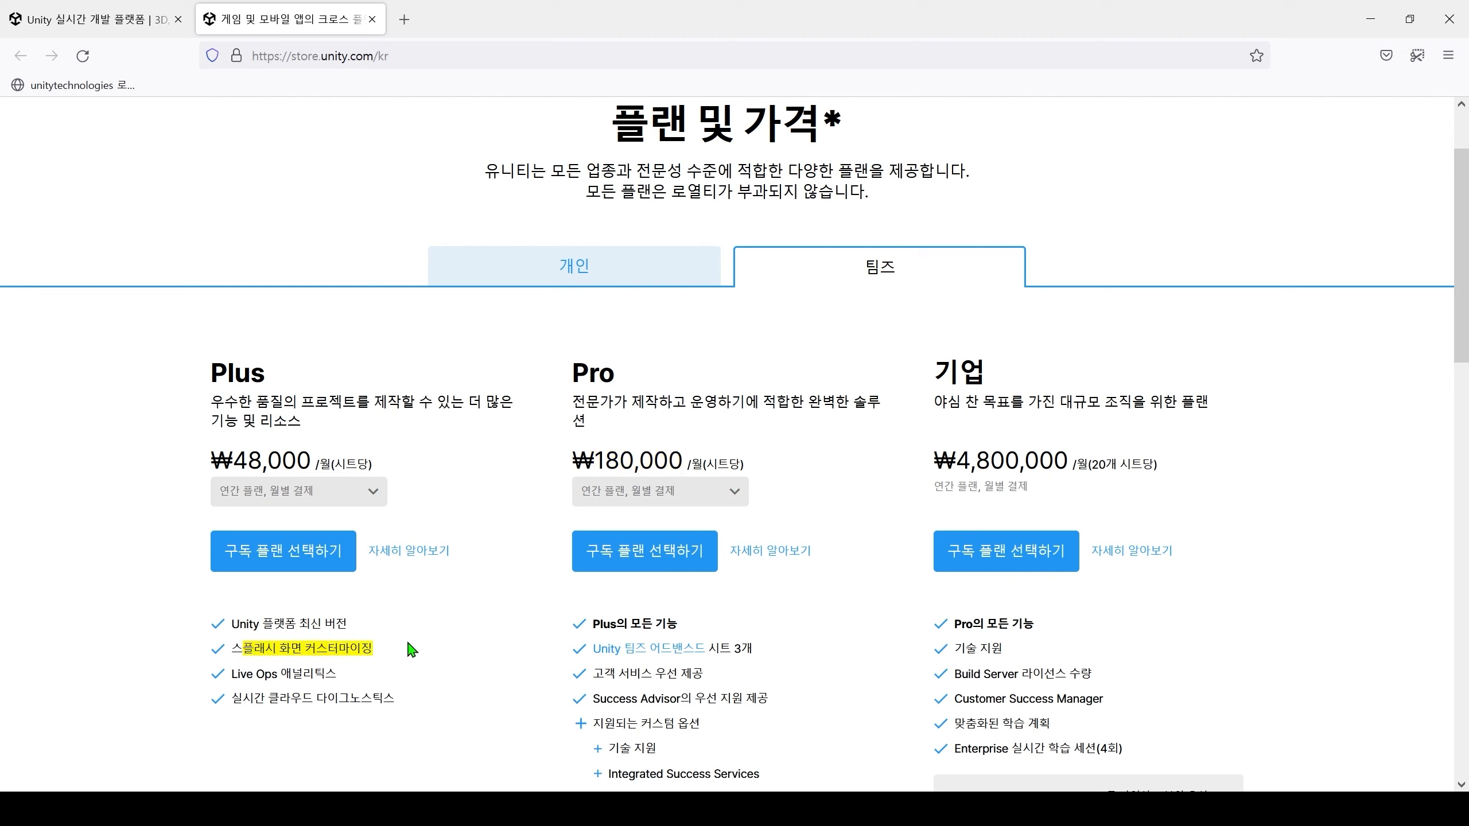
left_click(412, 649)
scroll(486, 641, "down", 2)
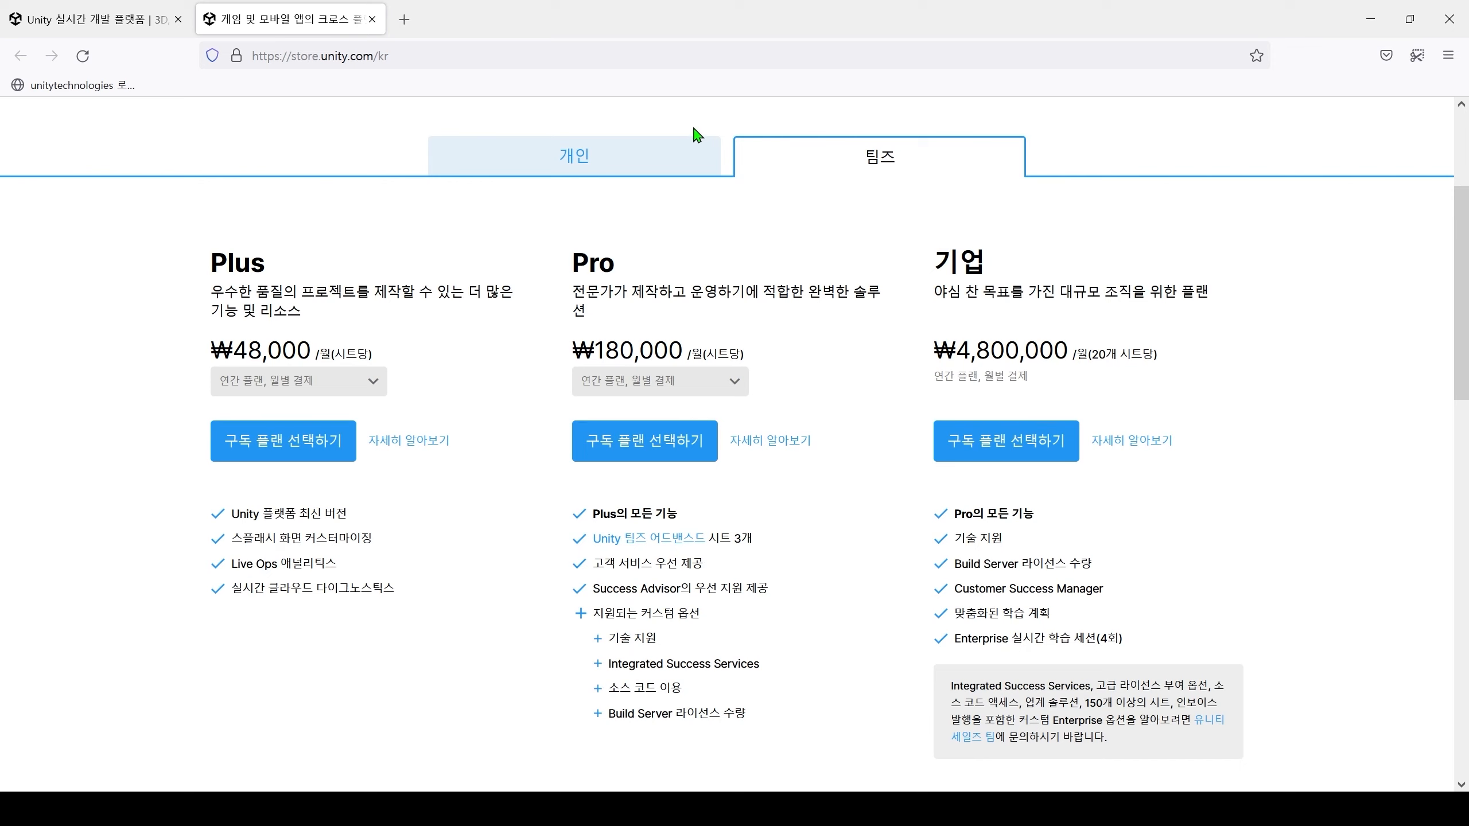
Display the individual plans and review the Personal plan's price and eligibility requirement
left_click(664, 152)
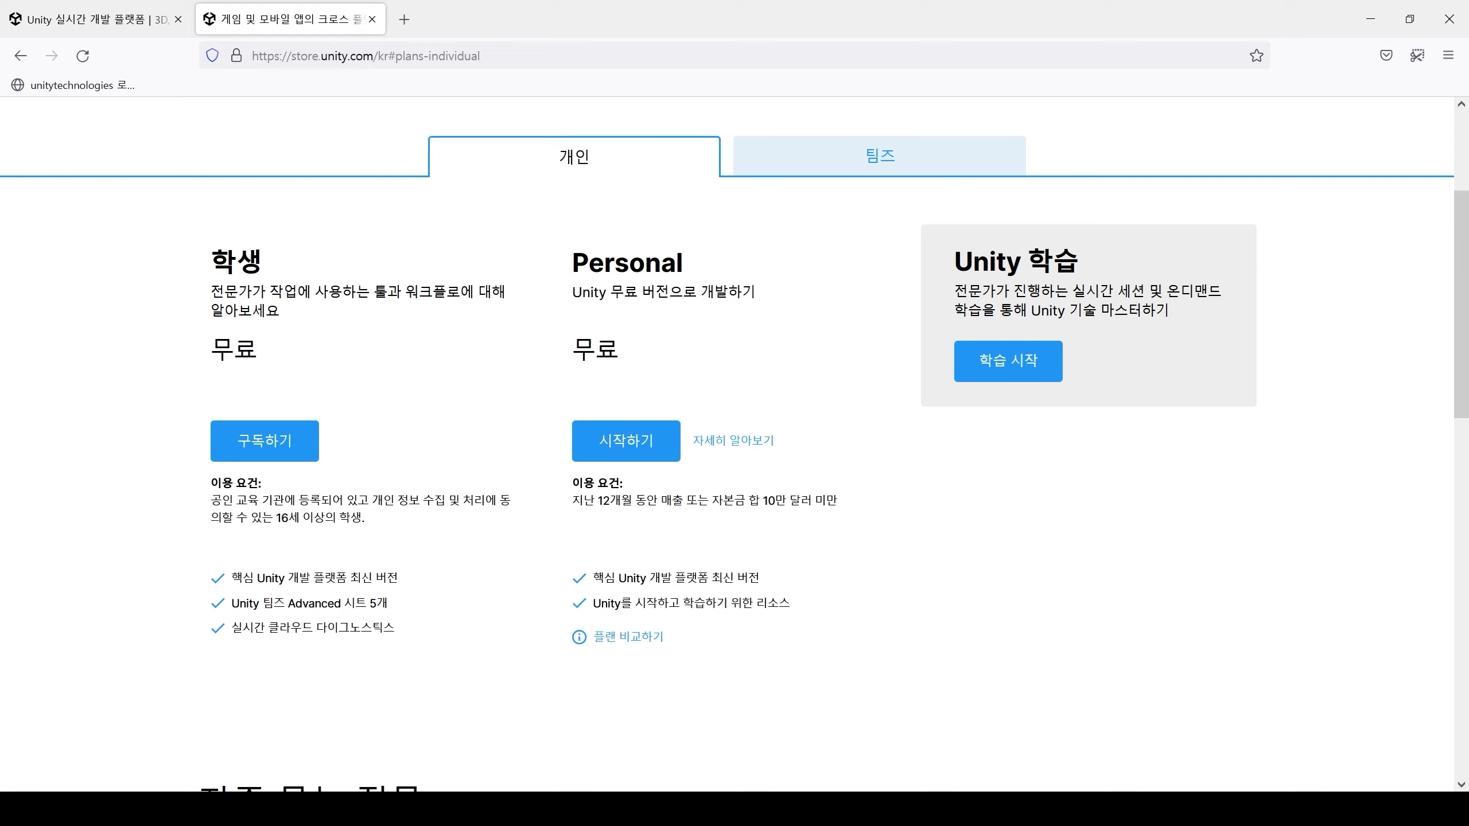
left_click_drag(570, 333, 657, 358)
left_click_drag(573, 259, 741, 266)
left_click_drag(572, 501, 840, 502)
Get started with the Personal plan and download the Unity Hub installer for Windows
left_click(664, 438)
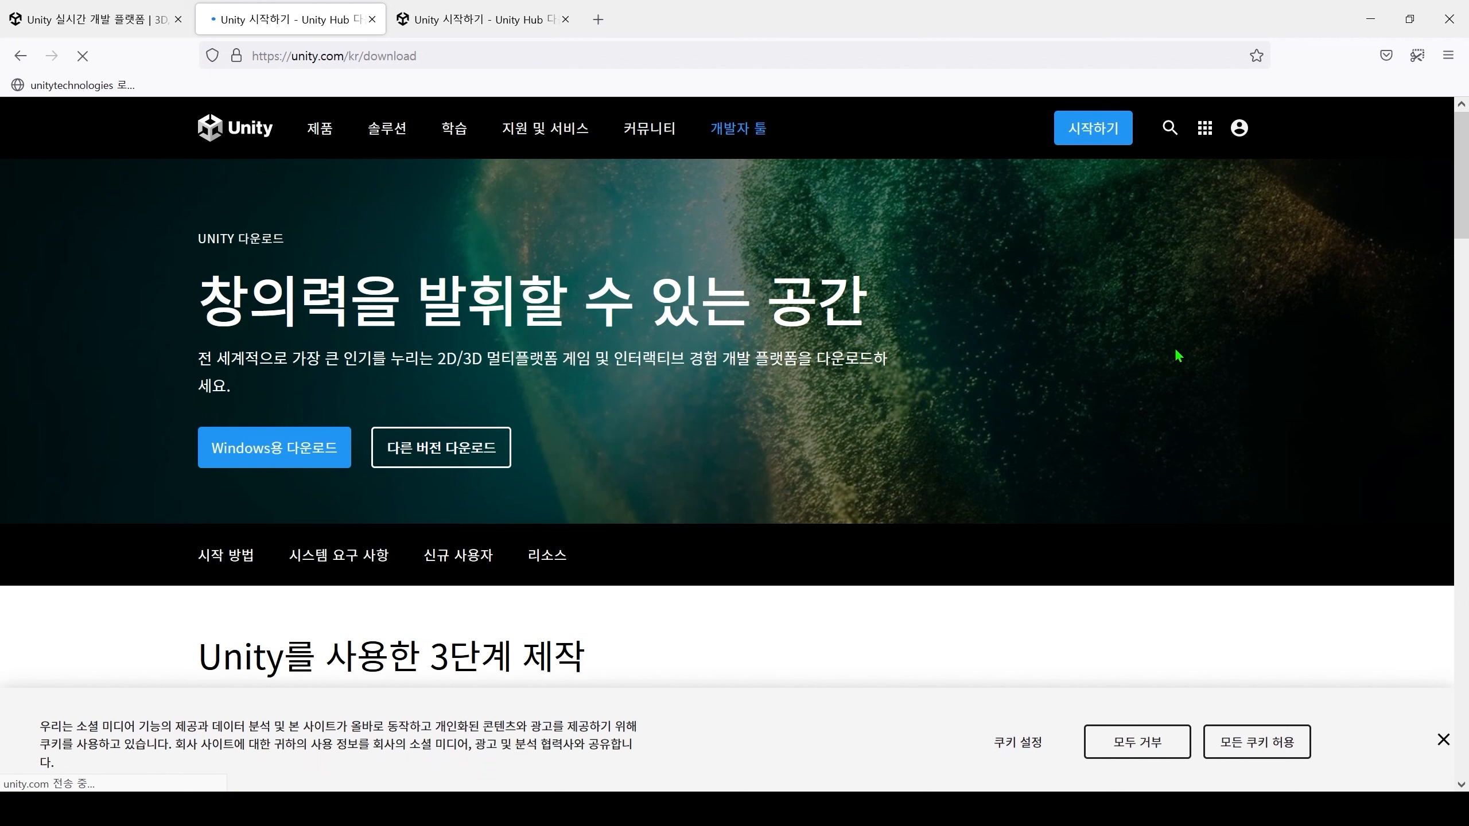
left_click(275, 456)
left_click(861, 449)
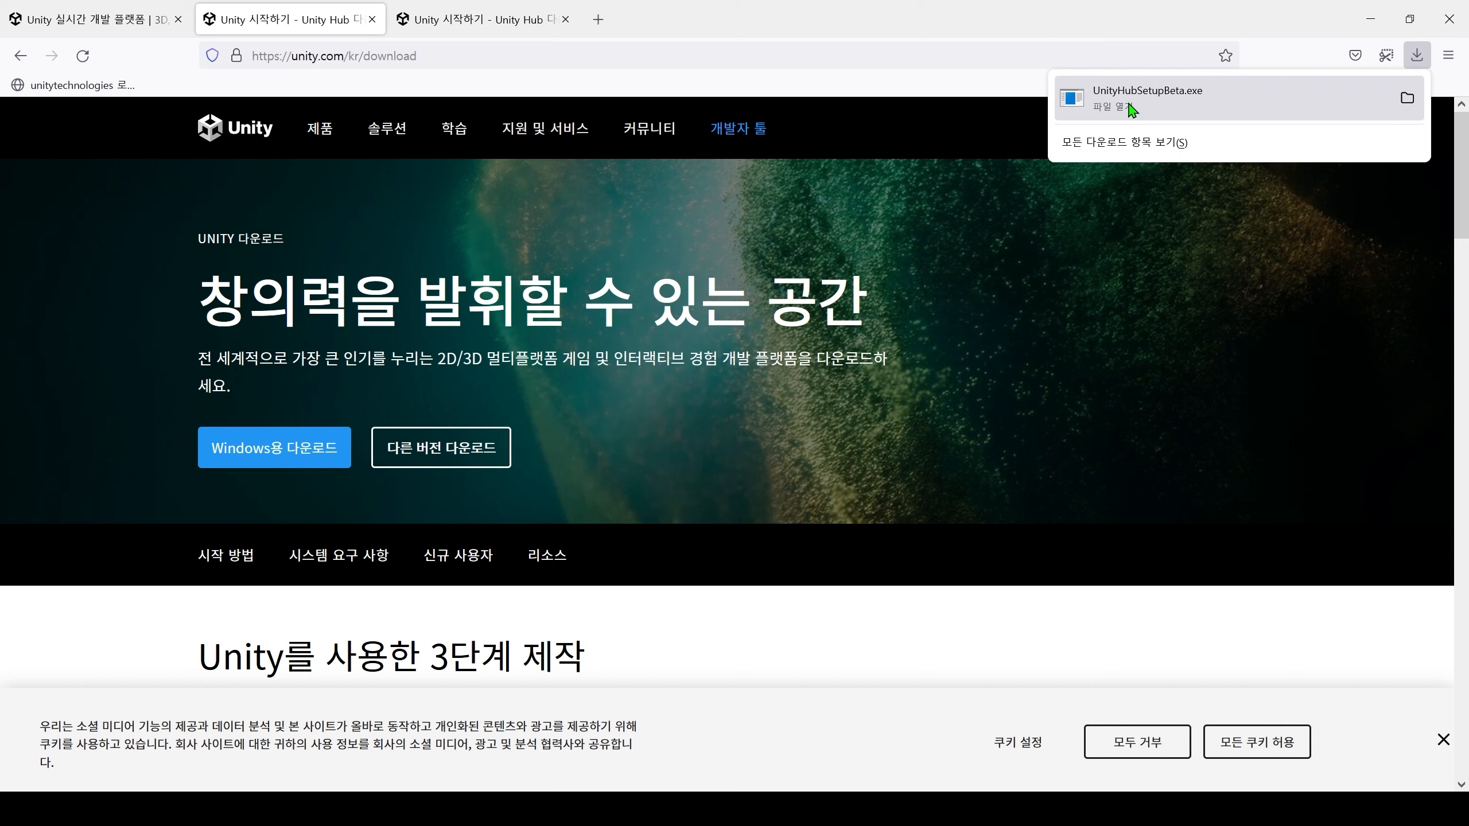
Run UnityHubSetupBeta.exe and complete the Unity Hub installation
left_click(1124, 108)
left_click(848, 533)
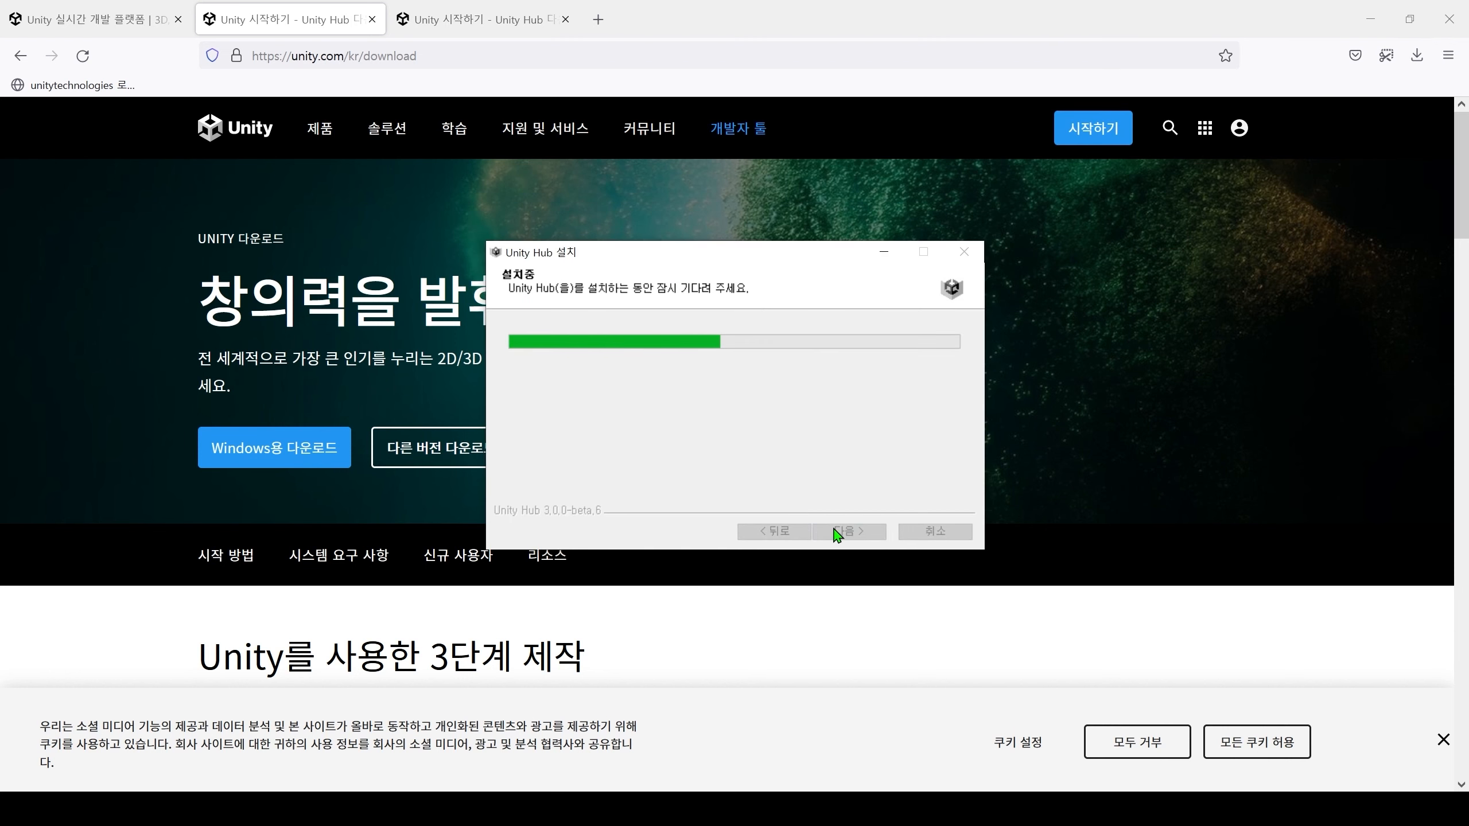
key("Return")
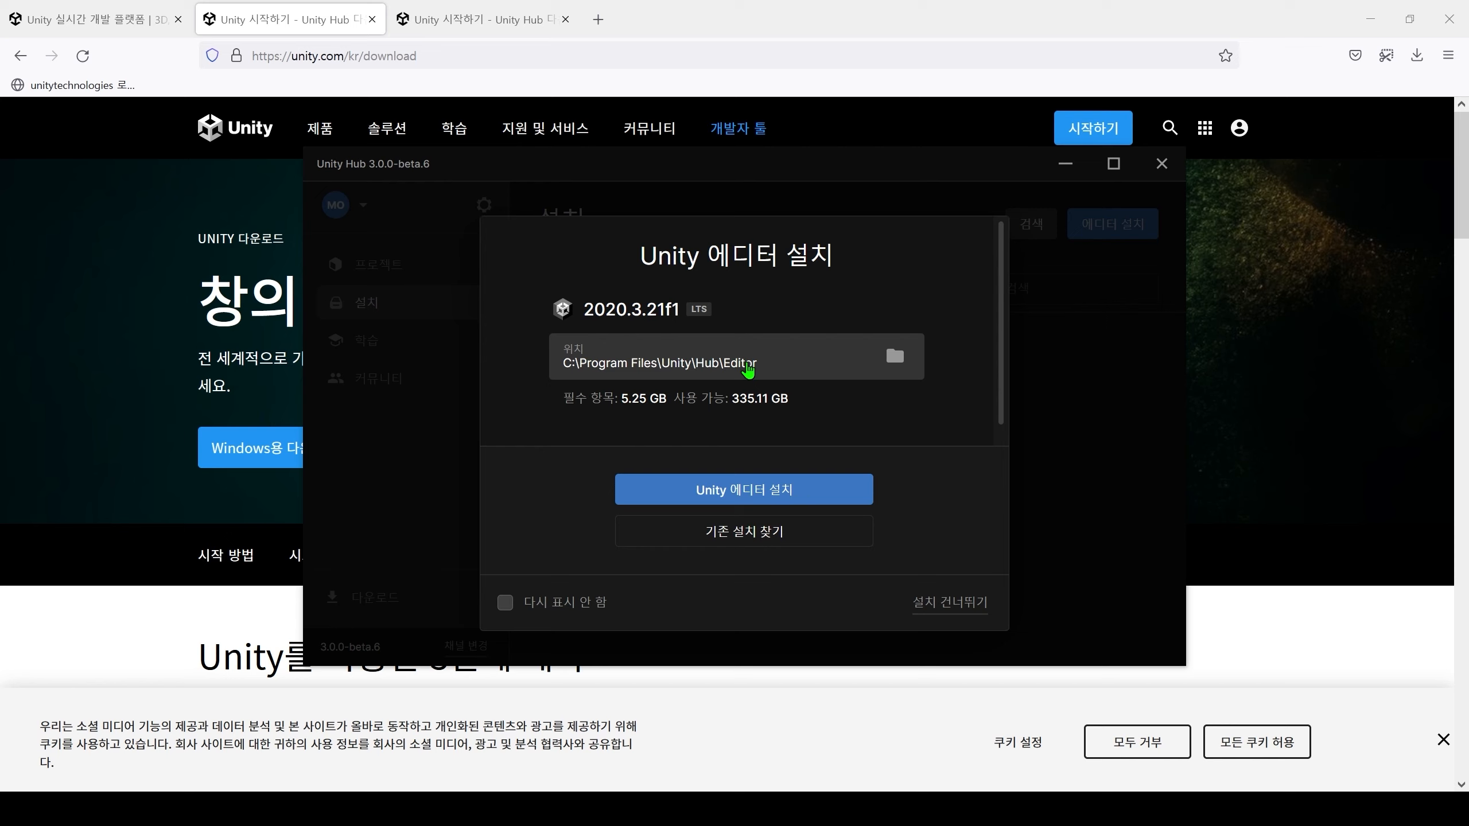
Skip Unity Hub's initial editor installation and try to open the AssetTest project from the project list
left_click(975, 605)
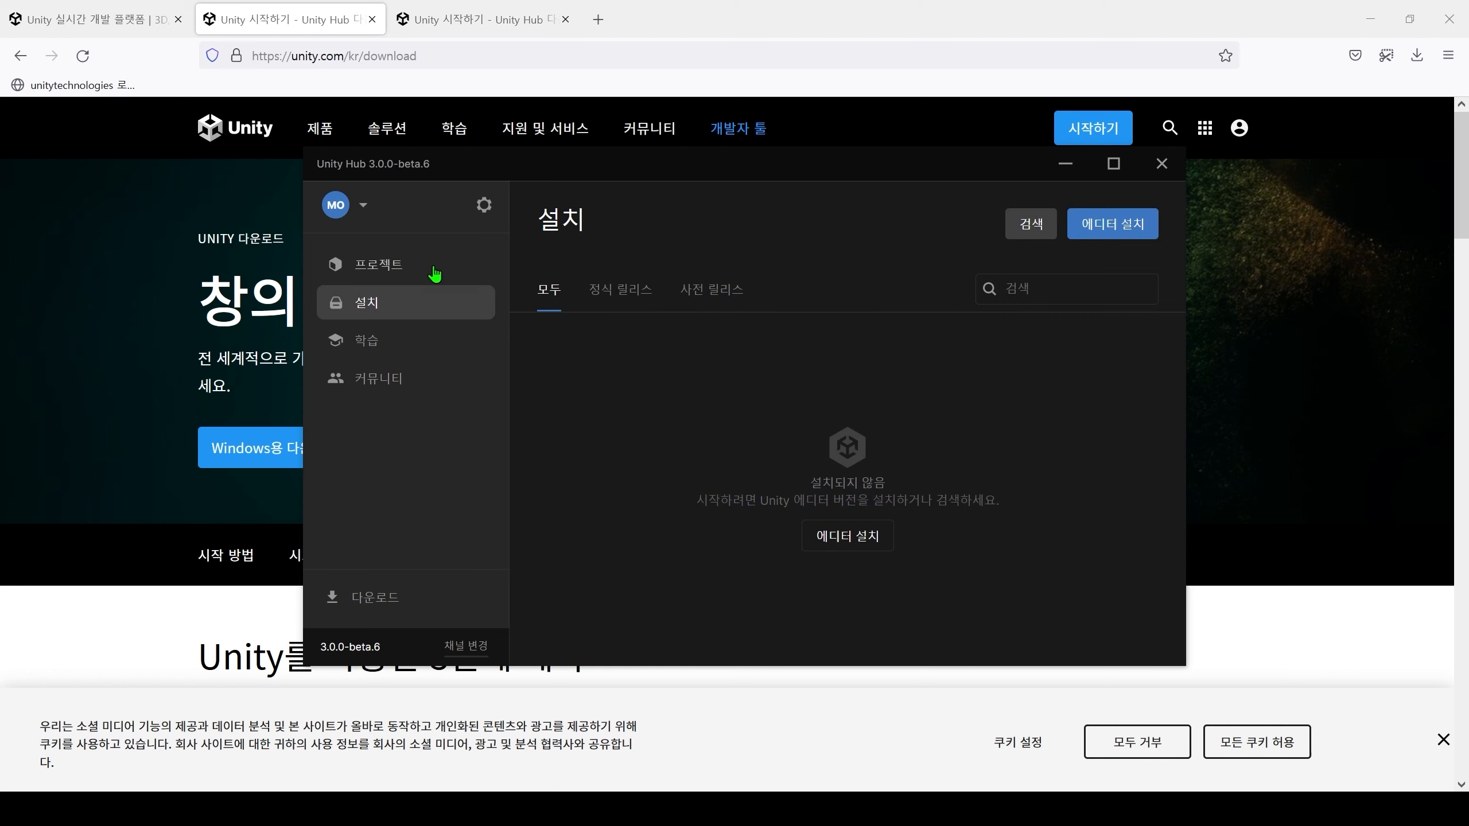
left_click(434, 274)
left_click(756, 390)
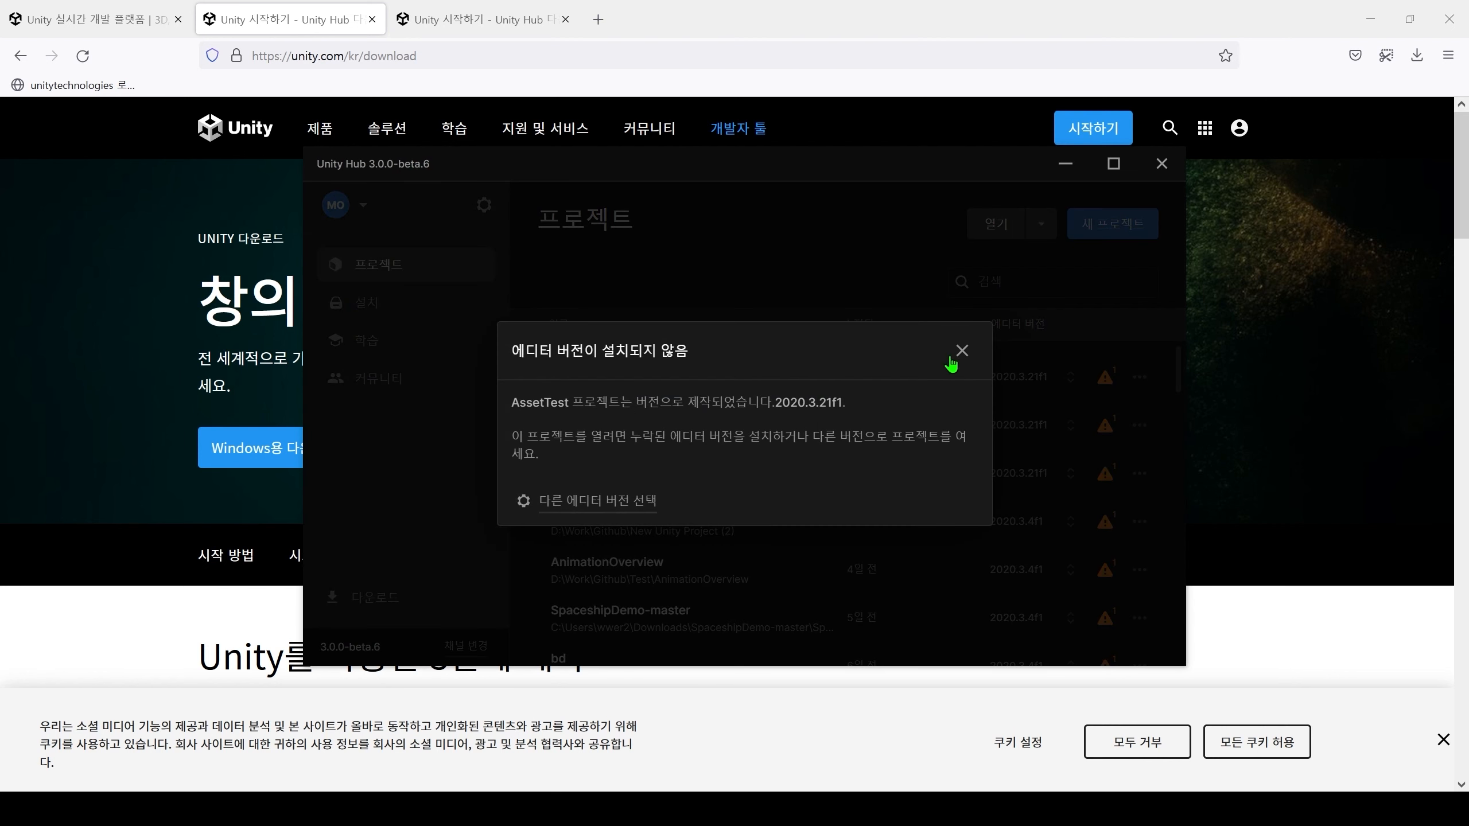
left_click(962, 351)
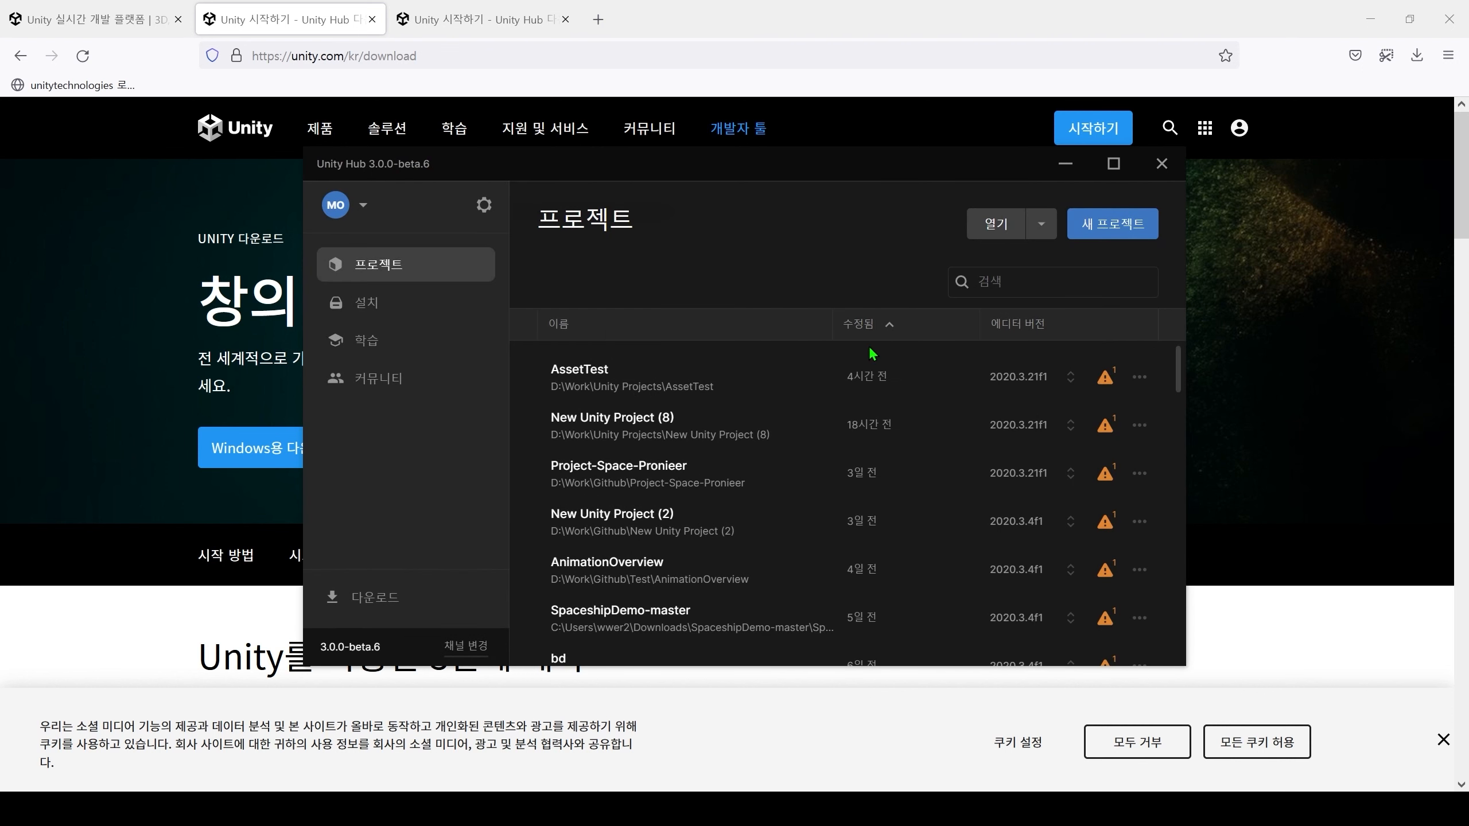
Maximize Unity Hub and look over its project list and installed editors page
left_click(377, 305)
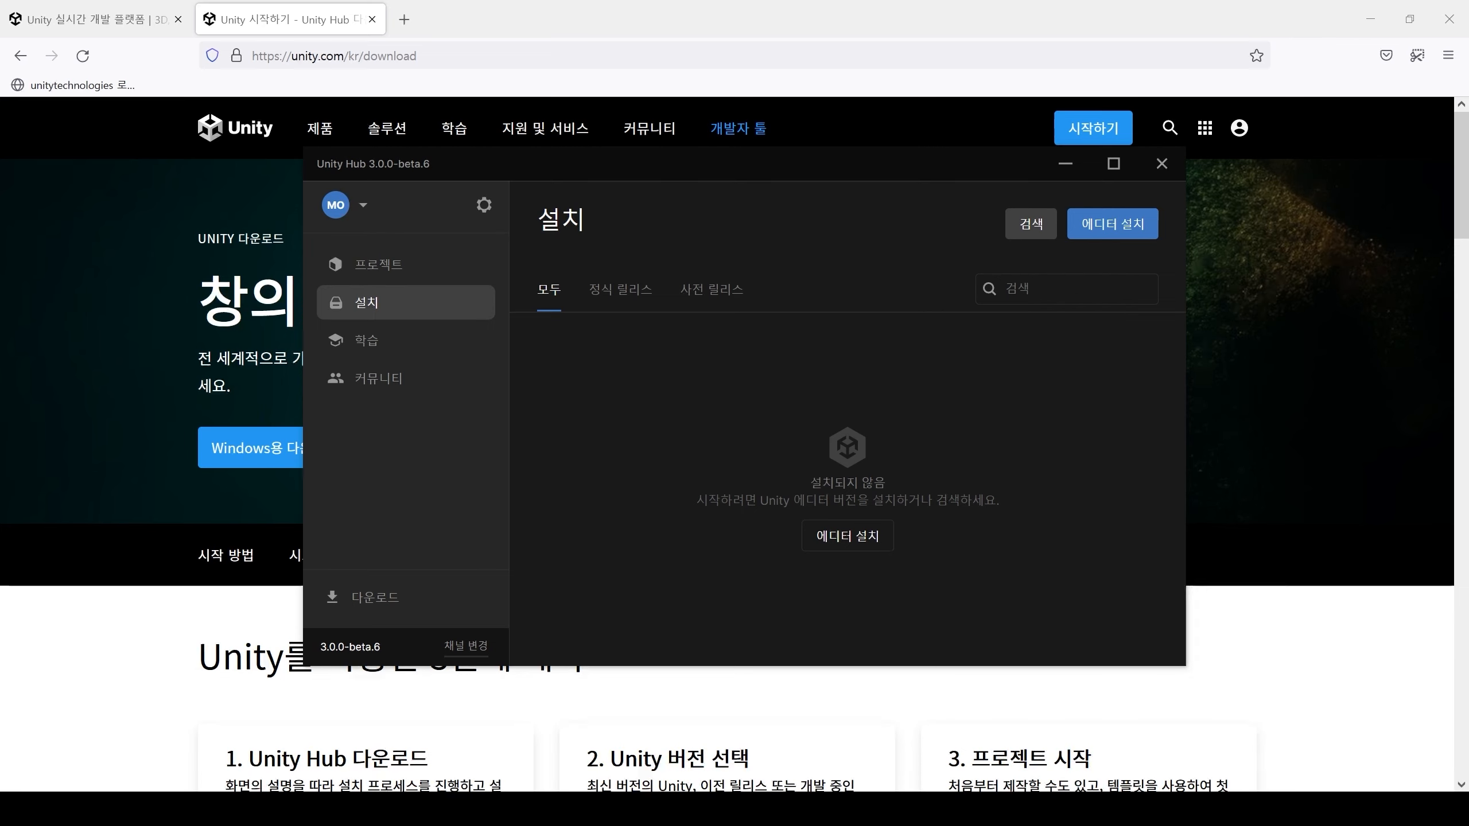
left_click(1113, 164)
left_click(98, 118)
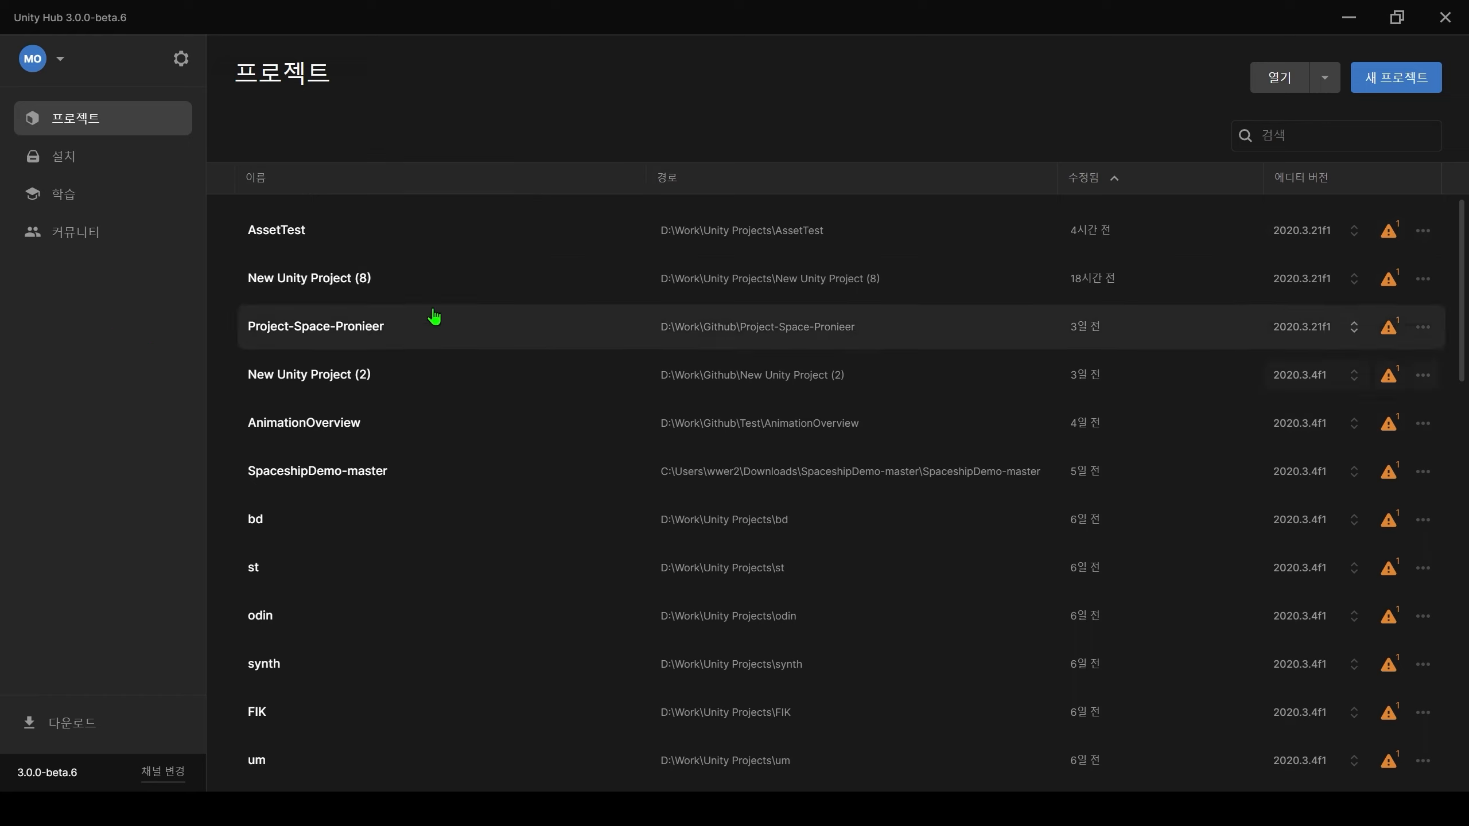
left_click(102, 160)
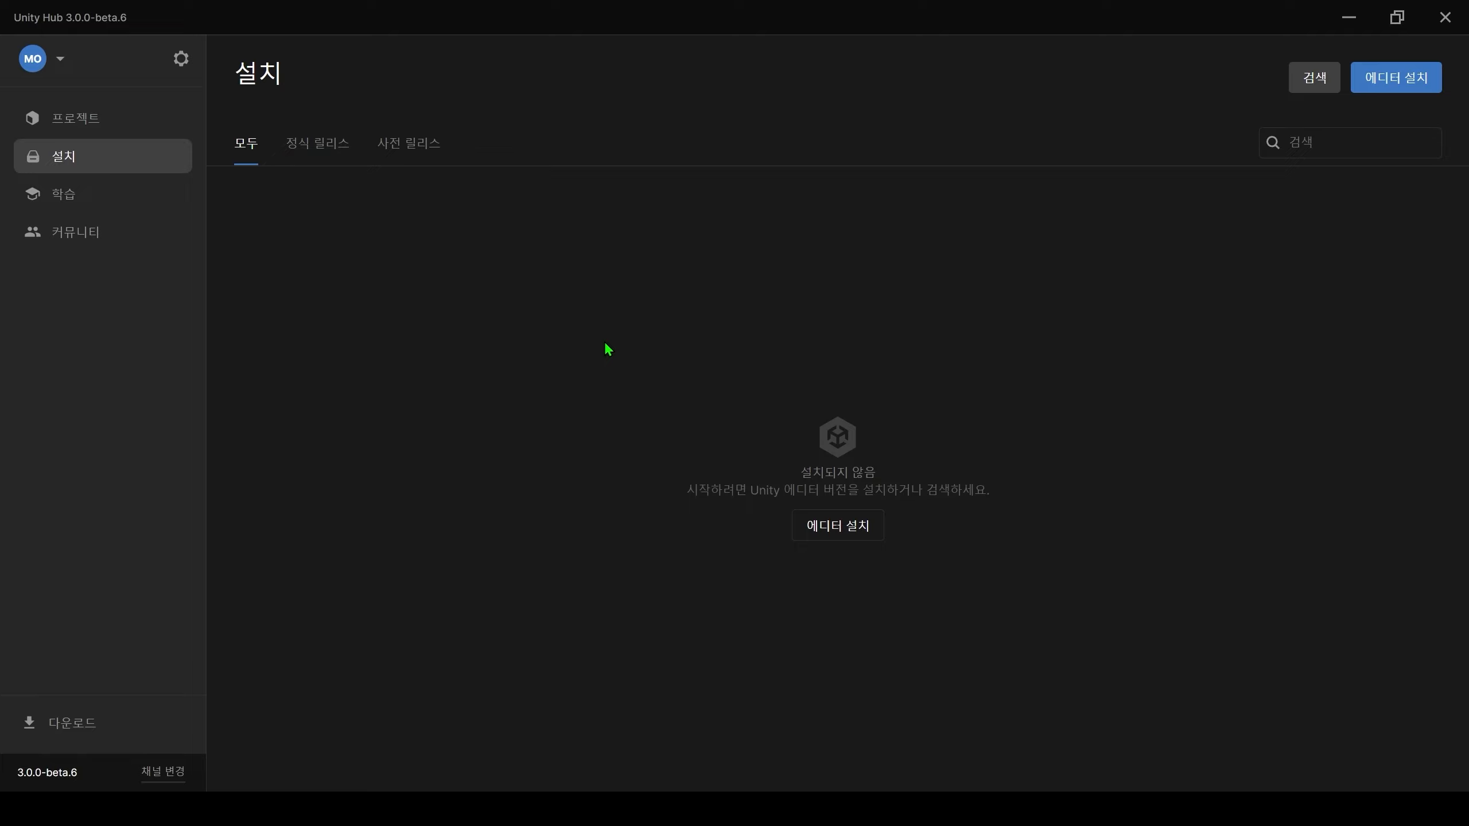
Browse Unity Hub's learning tutorials and projects, and look through the community resources
left_click(170, 198)
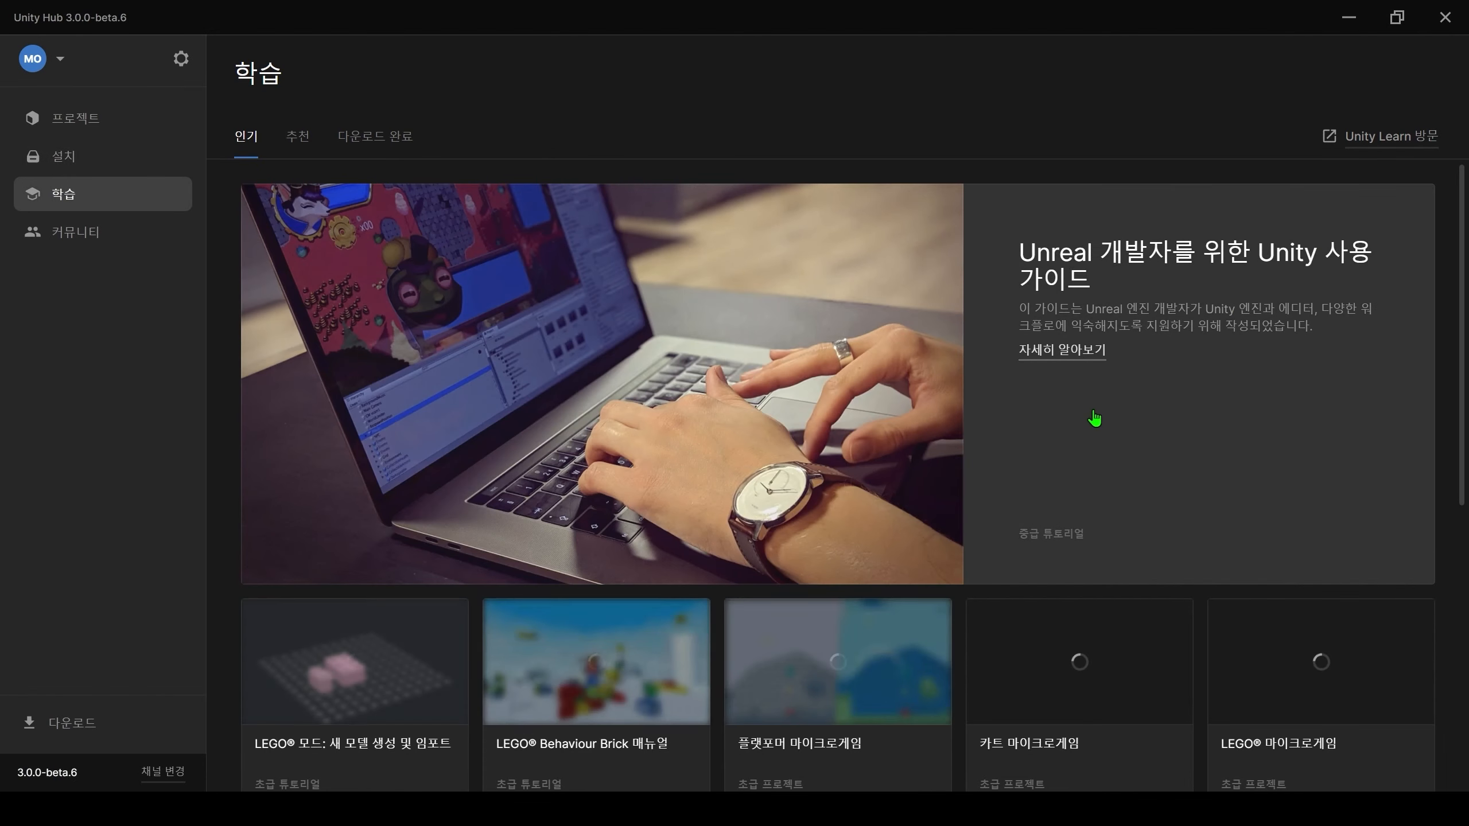
scroll(1101, 420, "down", 1)
scroll(1106, 424, "down", 8)
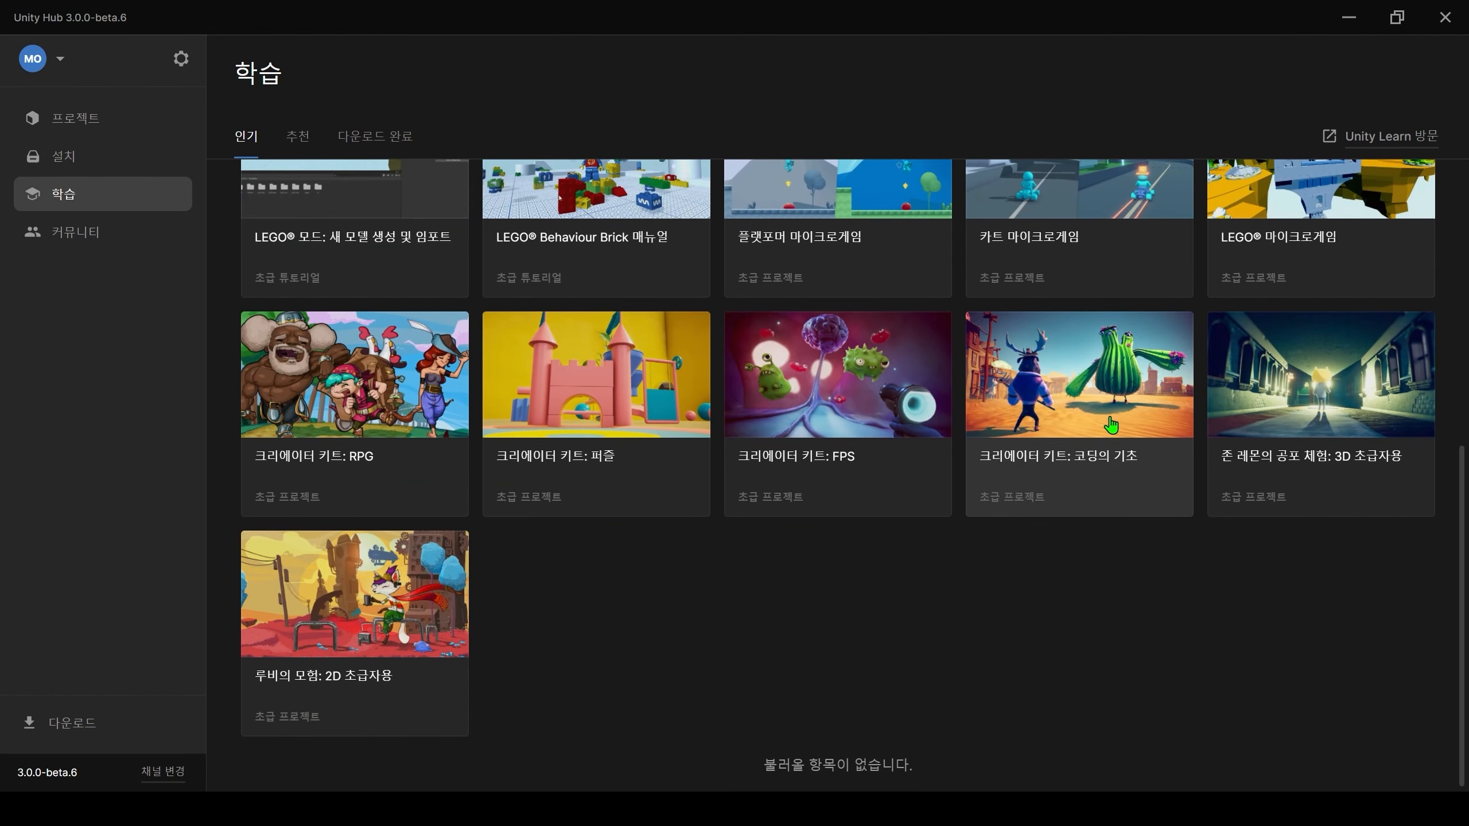
scroll(1114, 426, "up", 3)
scroll(1114, 426, "up", 5)
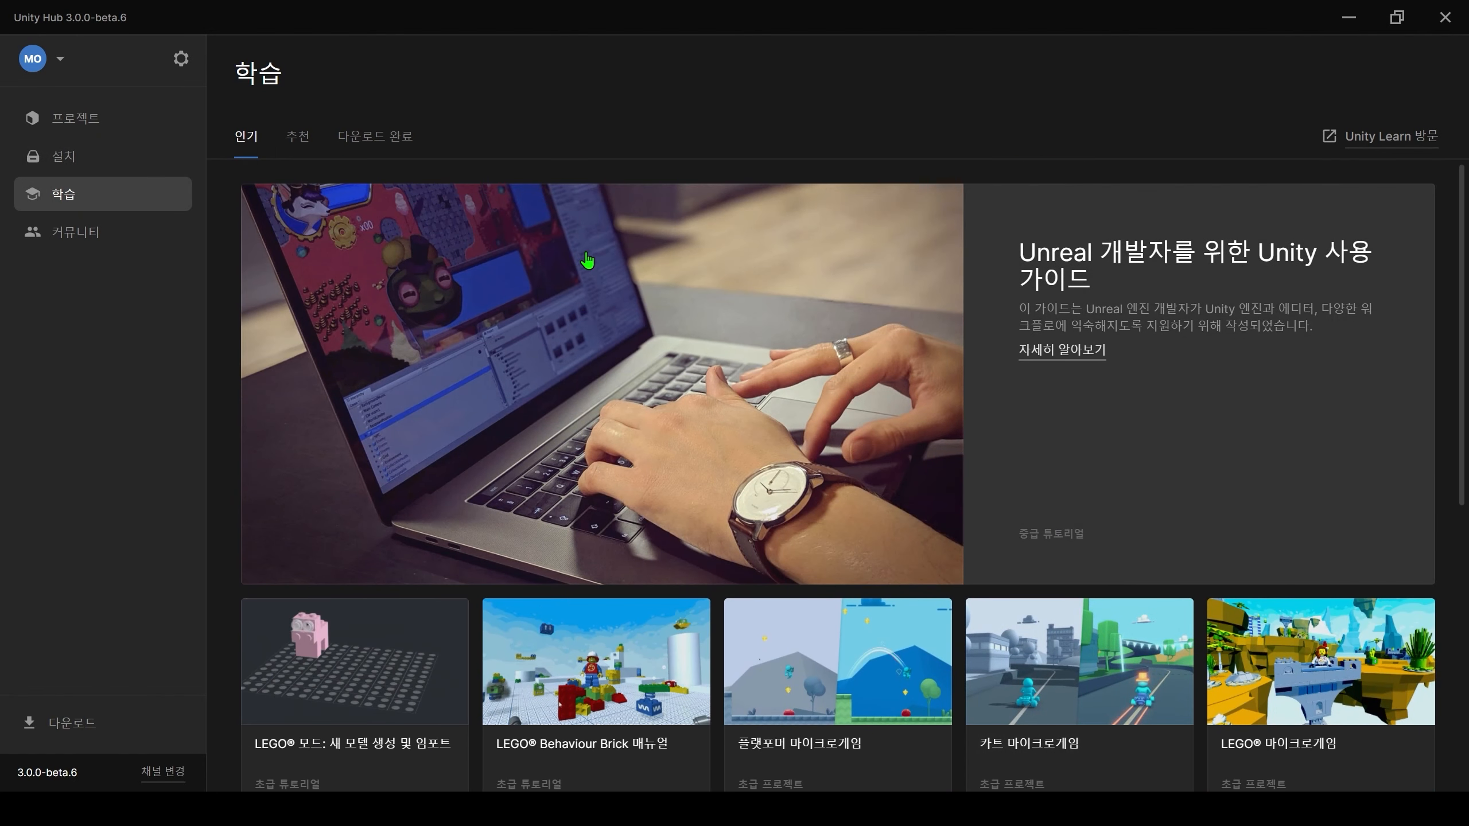
left_click(70, 233)
scroll(853, 262, "down", 5)
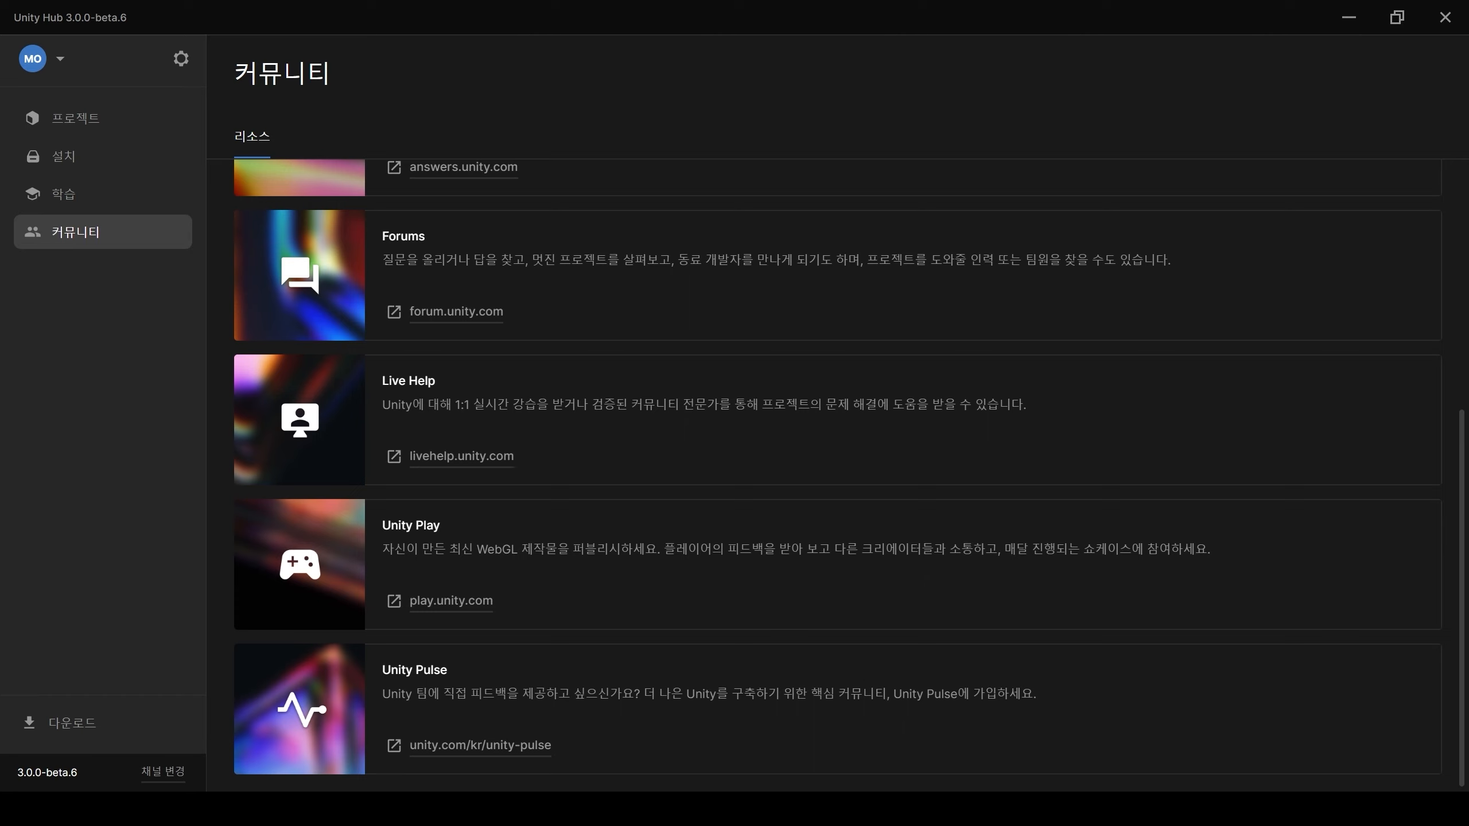
Choose the recommended 2020.3.21f1 LTS release as the Unity editor version to install
left_click(66, 154)
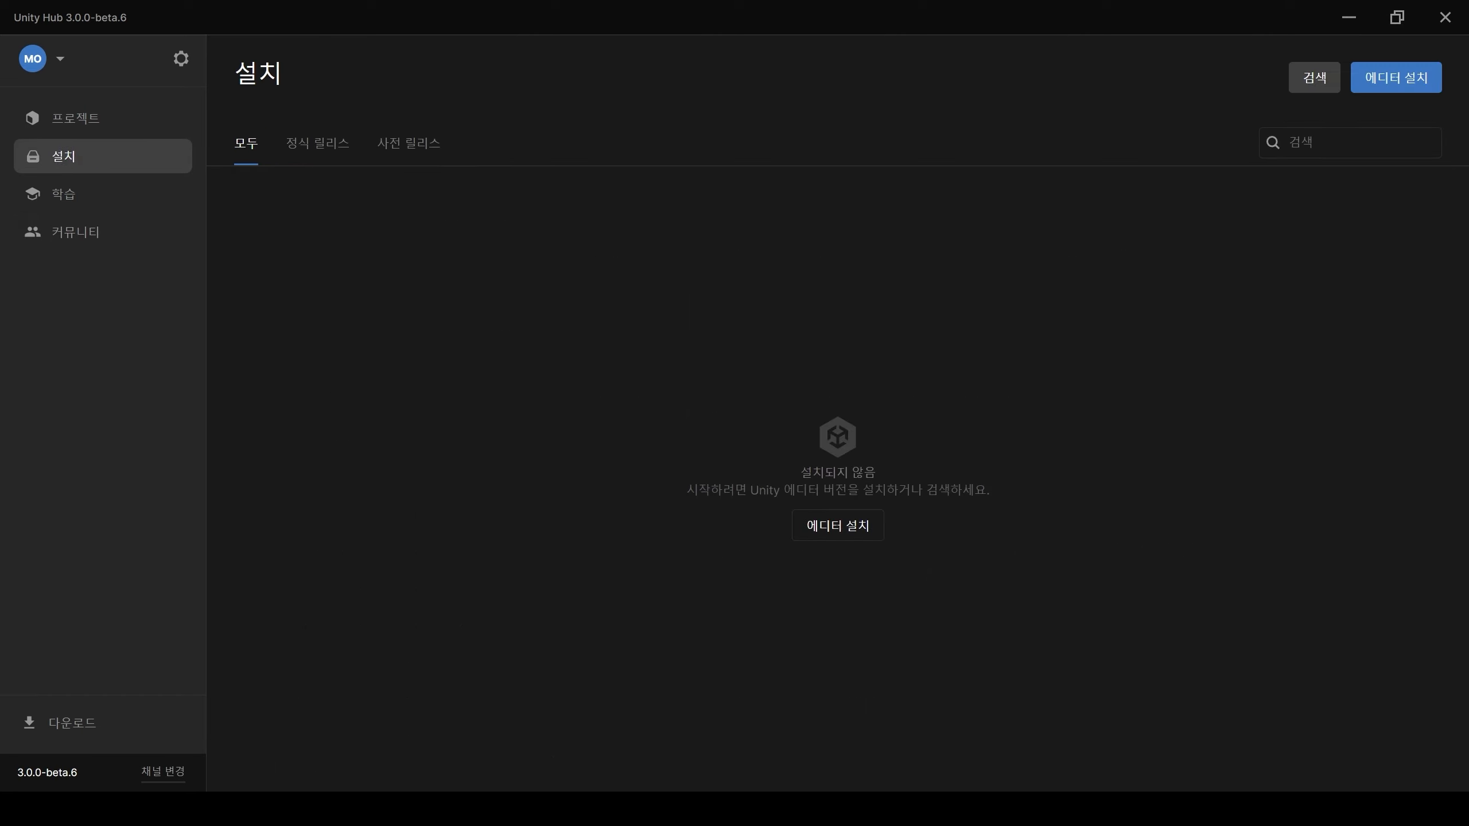
left_click(1411, 89)
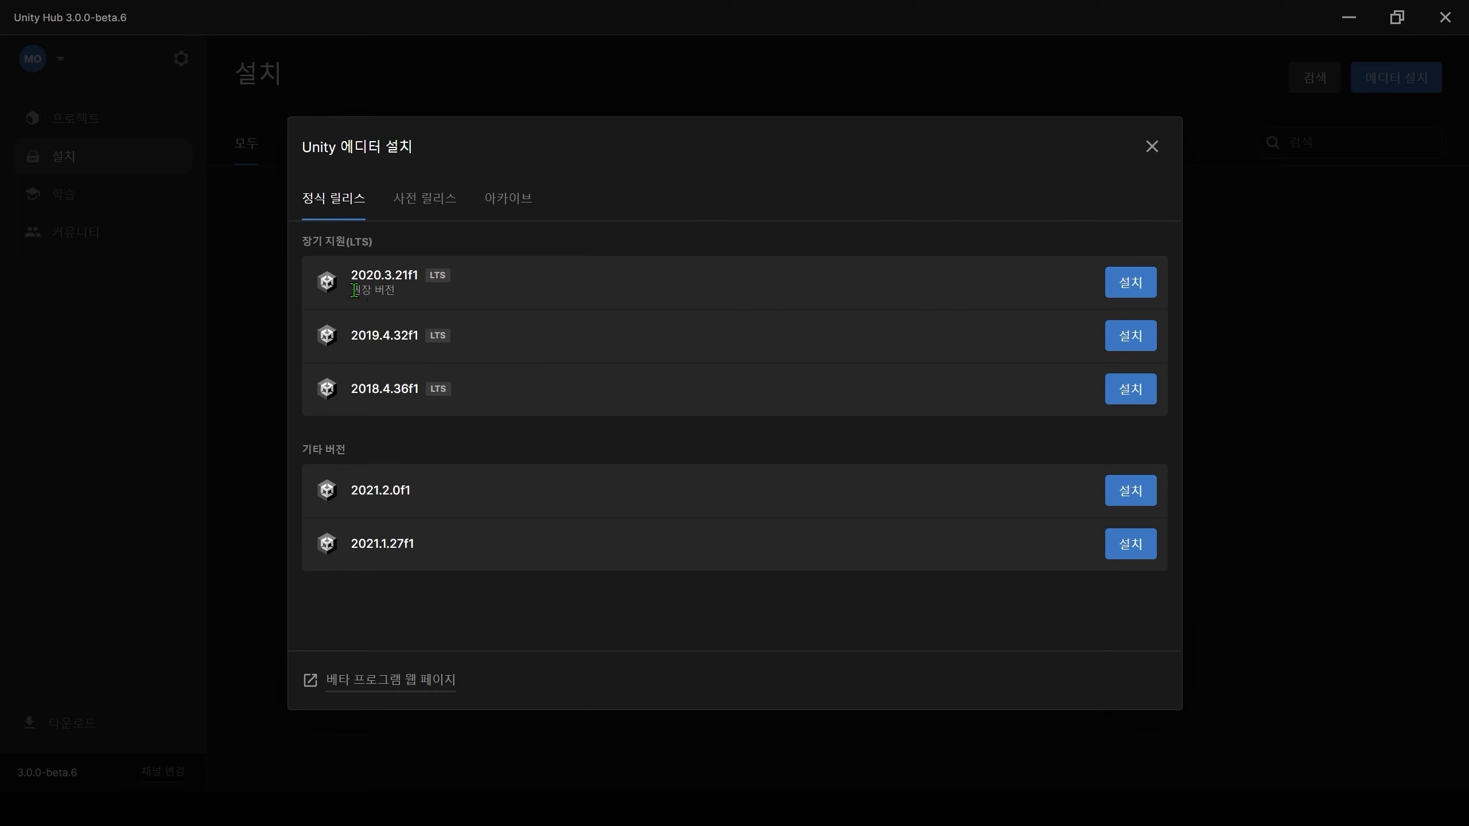
left_click_drag(353, 289, 425, 312)
left_click(1132, 285)
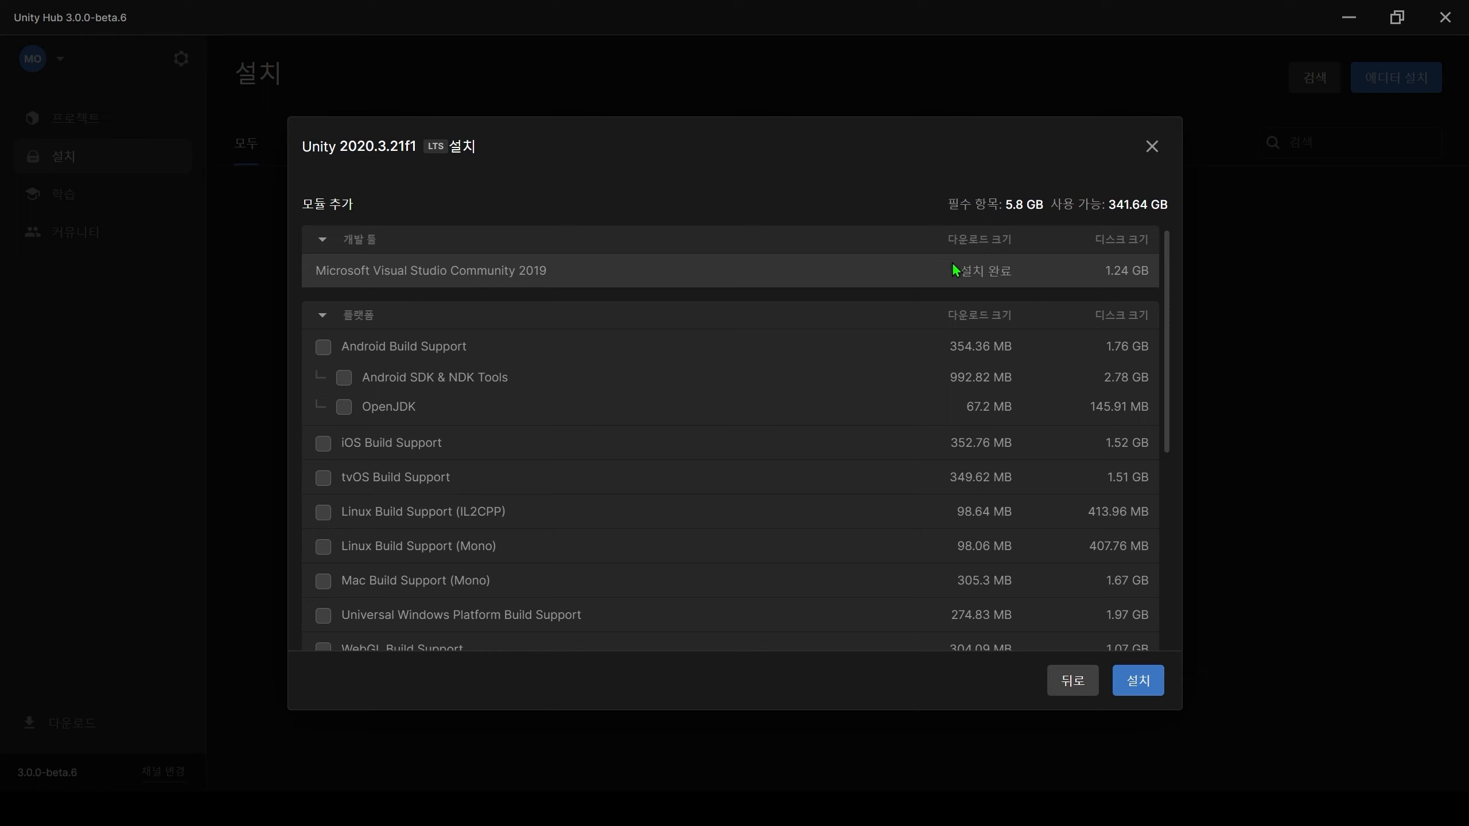
Review the add-on modules for Unity 2020.3.21f1, toggle the 한국어 language pack on and off, and install the editor
scroll(952, 263, "down", 6)
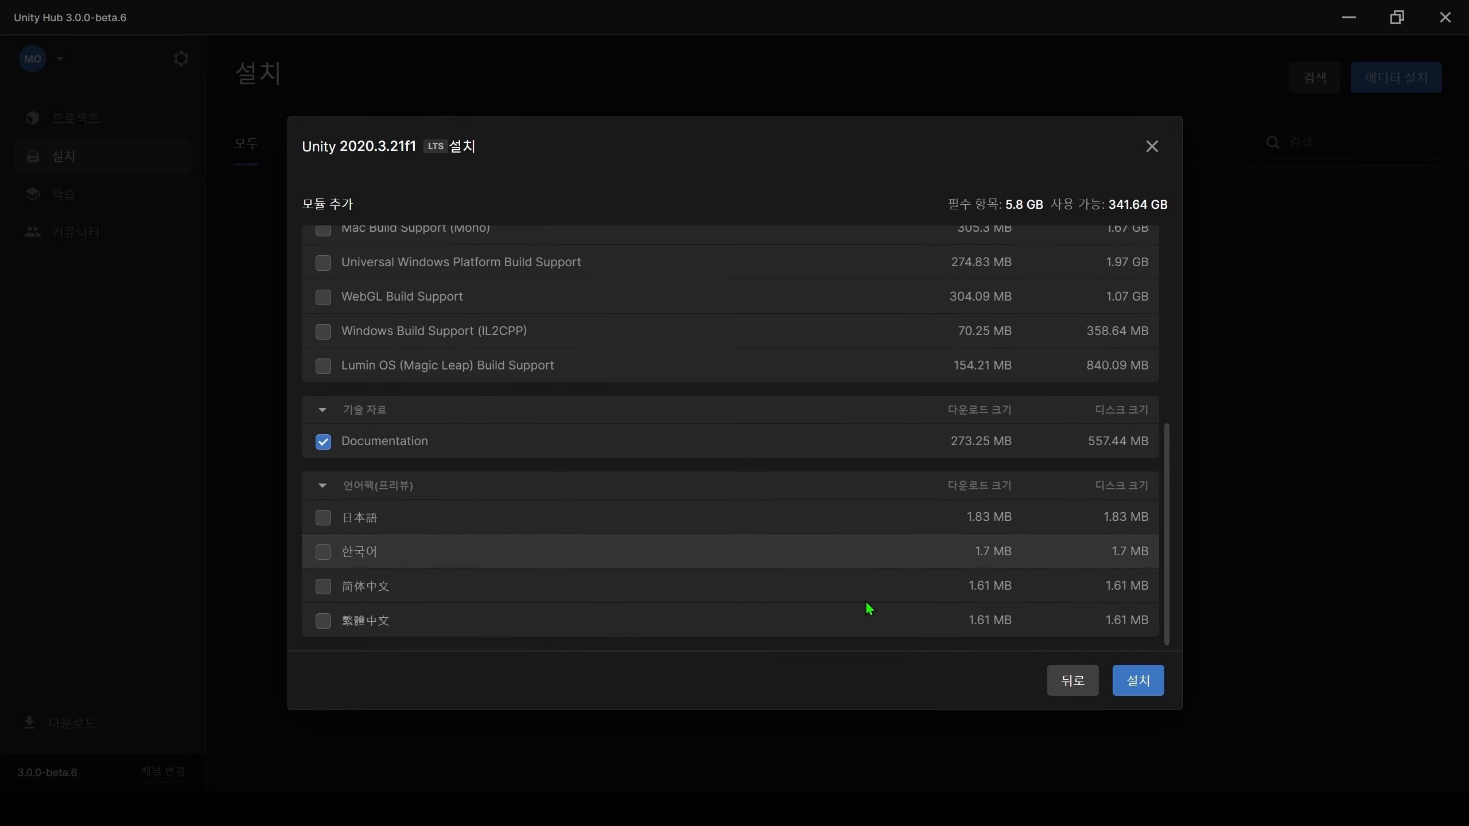
scroll(1113, 497, "up", 6)
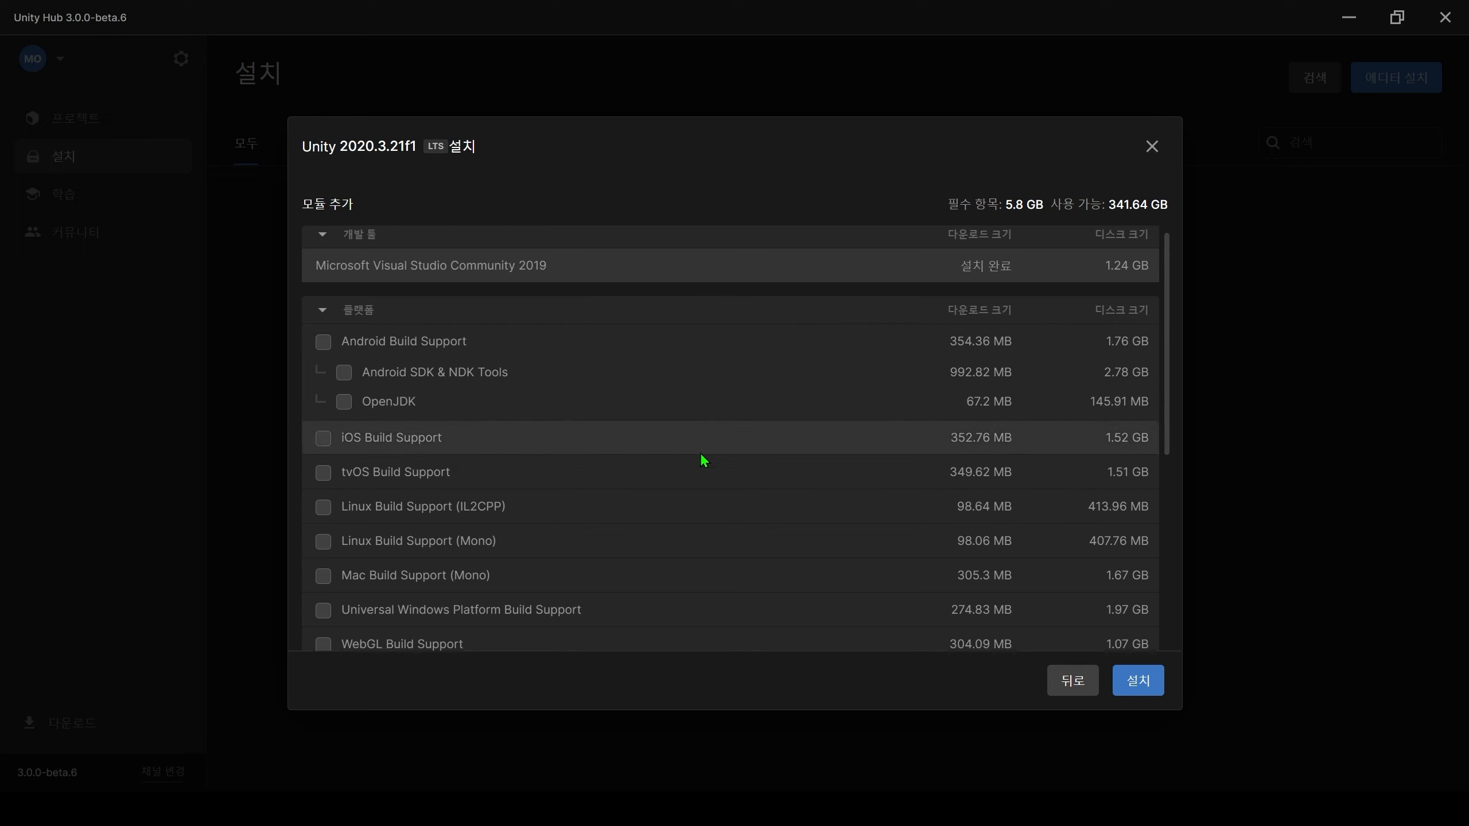
scroll(703, 457, "down", 5)
left_click(323, 552)
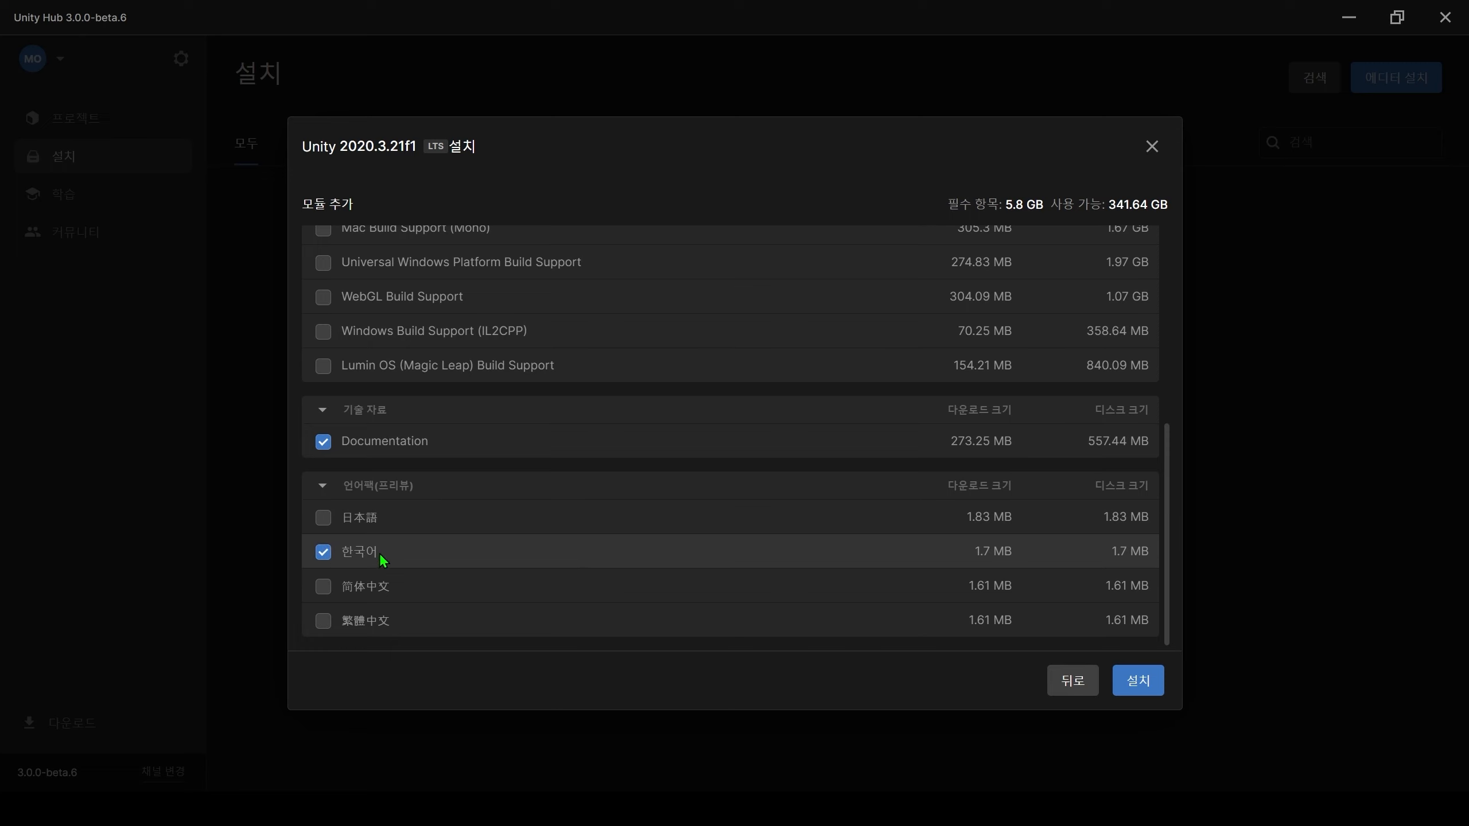
left_click(323, 552)
left_click(1137, 680)
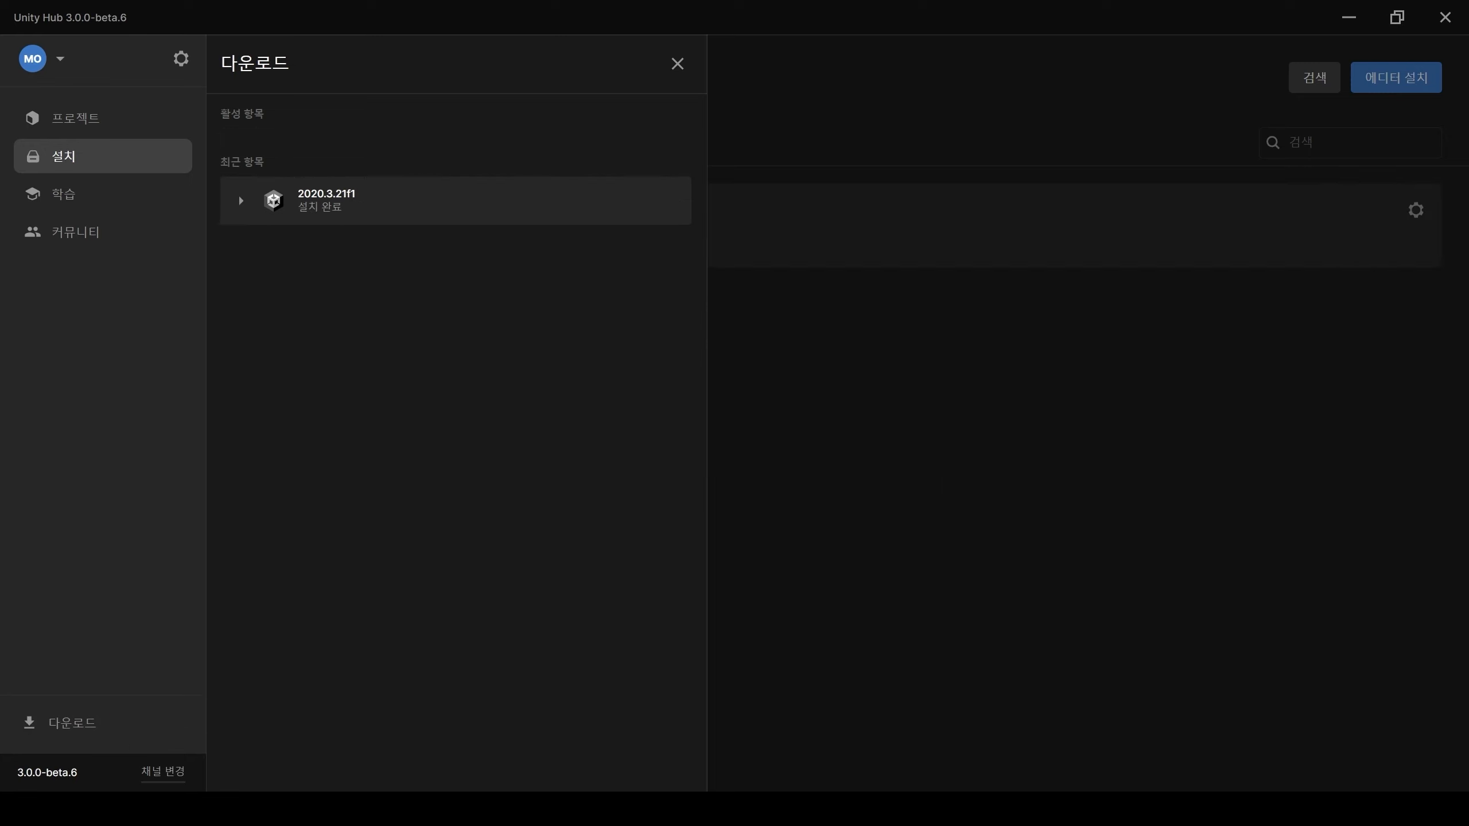
Create a new project named My project with editor version 2020.3.21f1 from the core templates
left_click(102, 125)
left_click(102, 121)
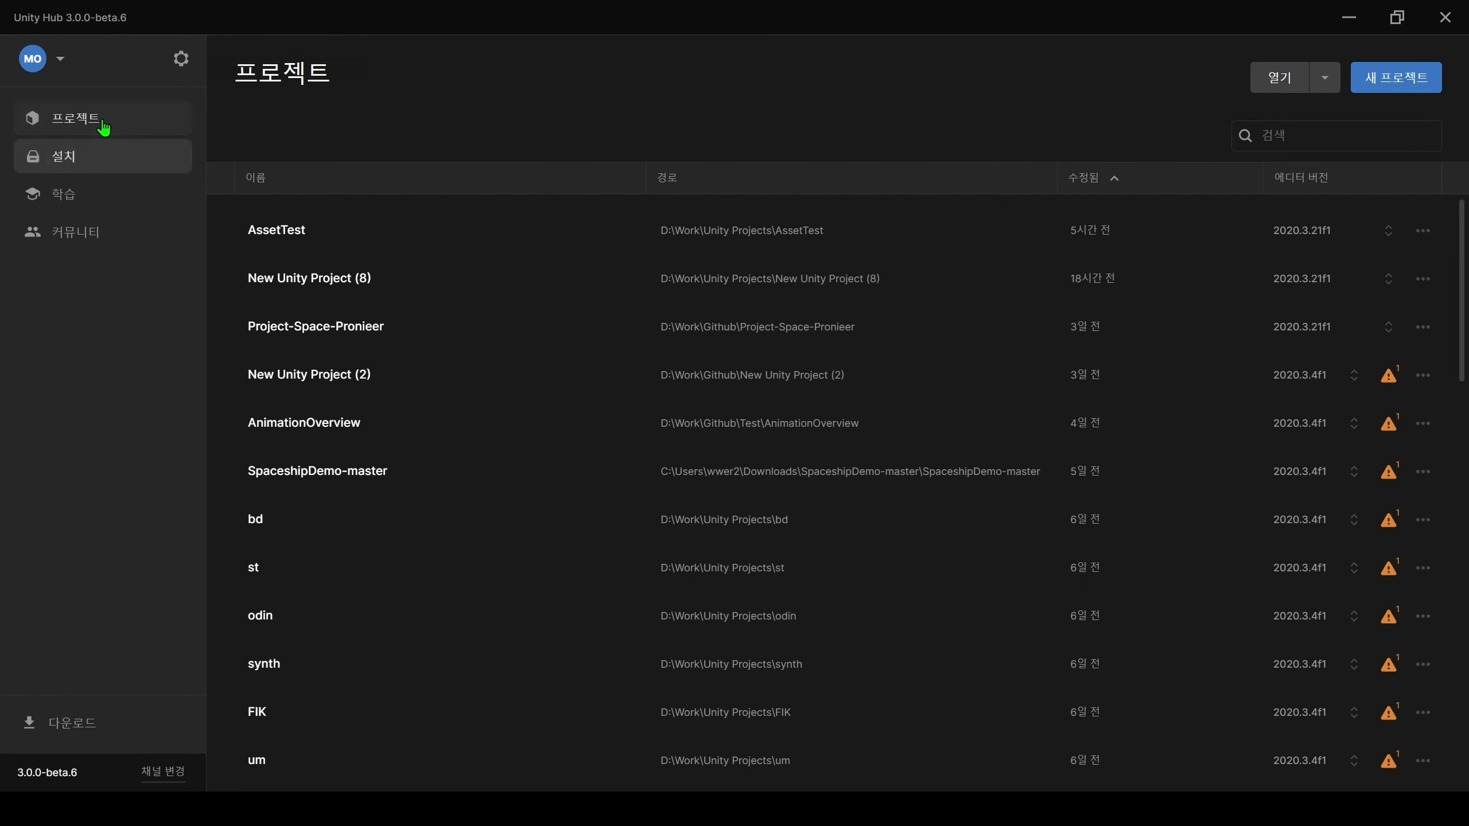
left_click(1426, 81)
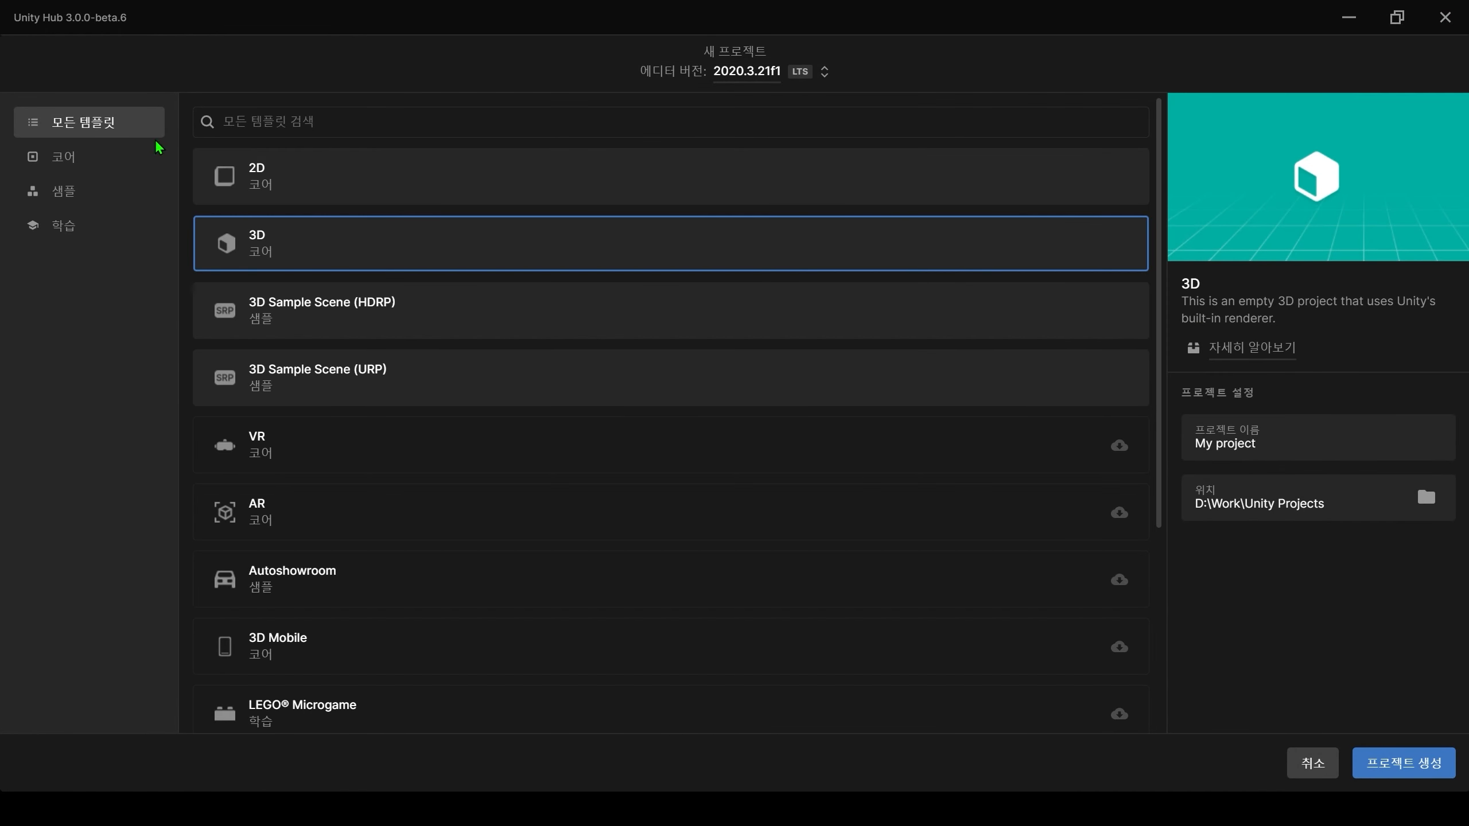
left_click(70, 155)
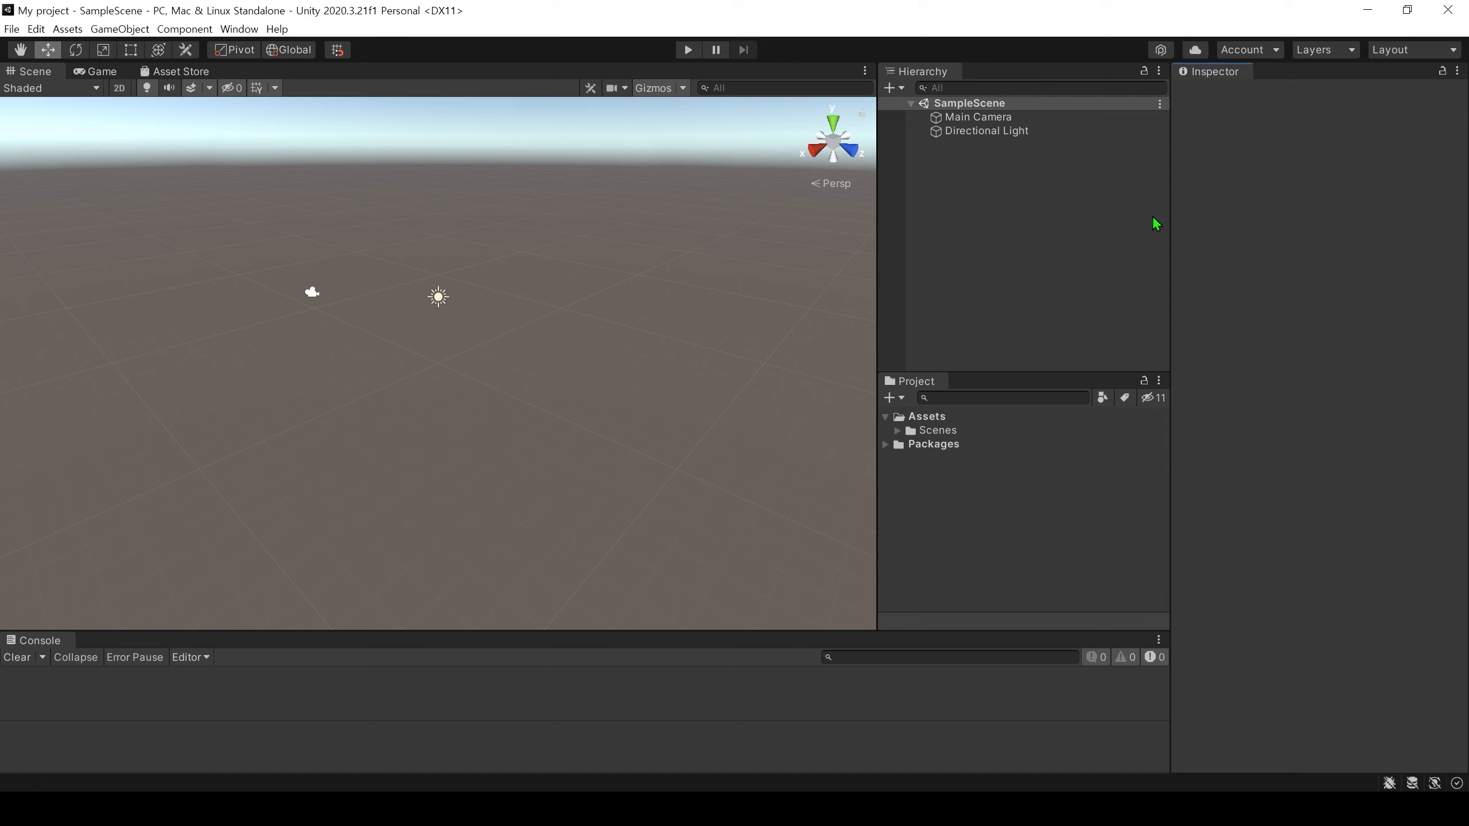
left_click_drag(1171, 220, 1190, 217)
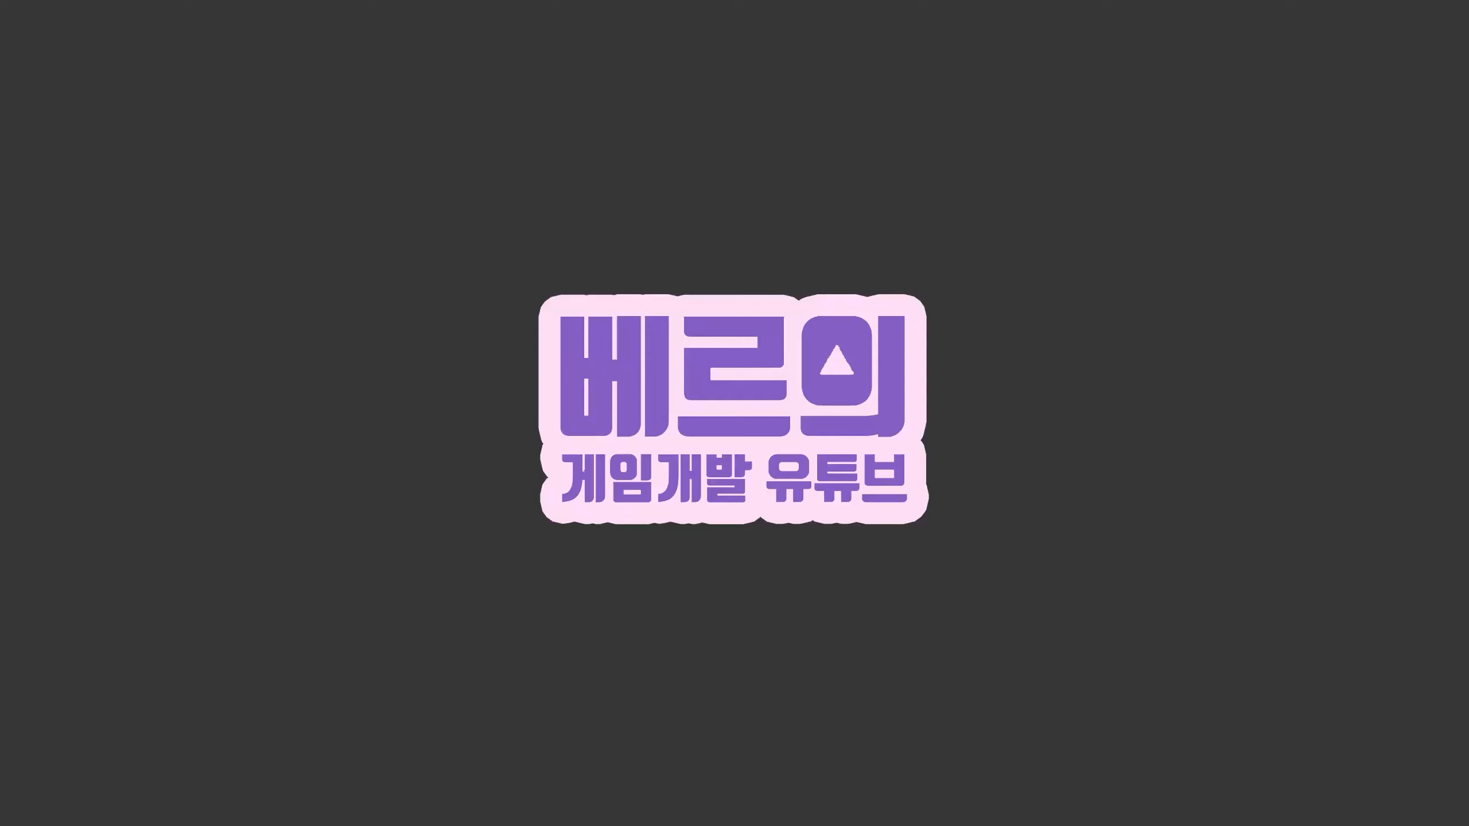